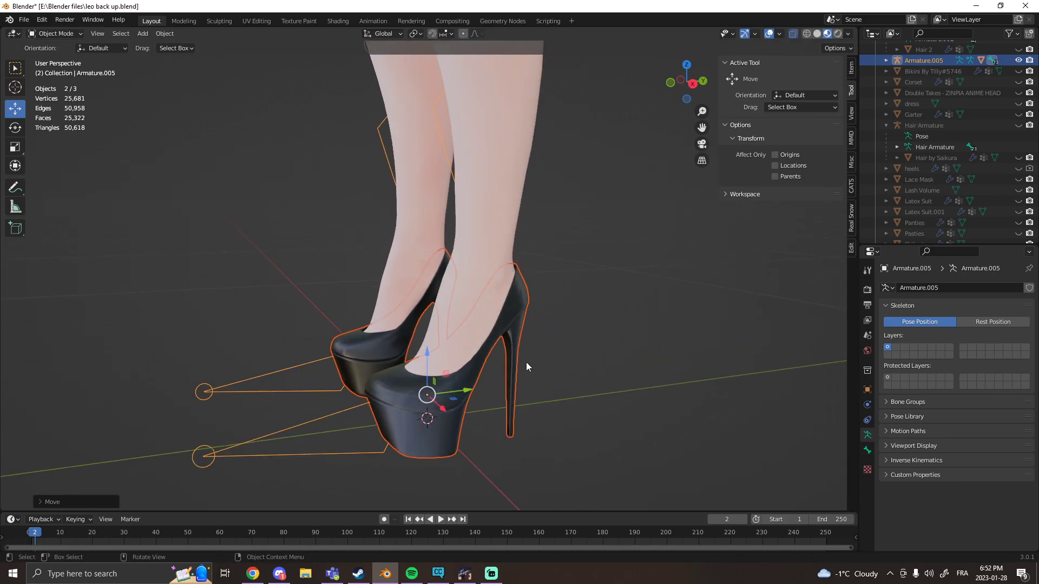
Delete the heels' own armature, Armature.005, keeping its Office_lady mesh
{"action": "left_click", "coordinate": [886, 60]}
{"action": "left_click", "coordinate": [925, 83]}
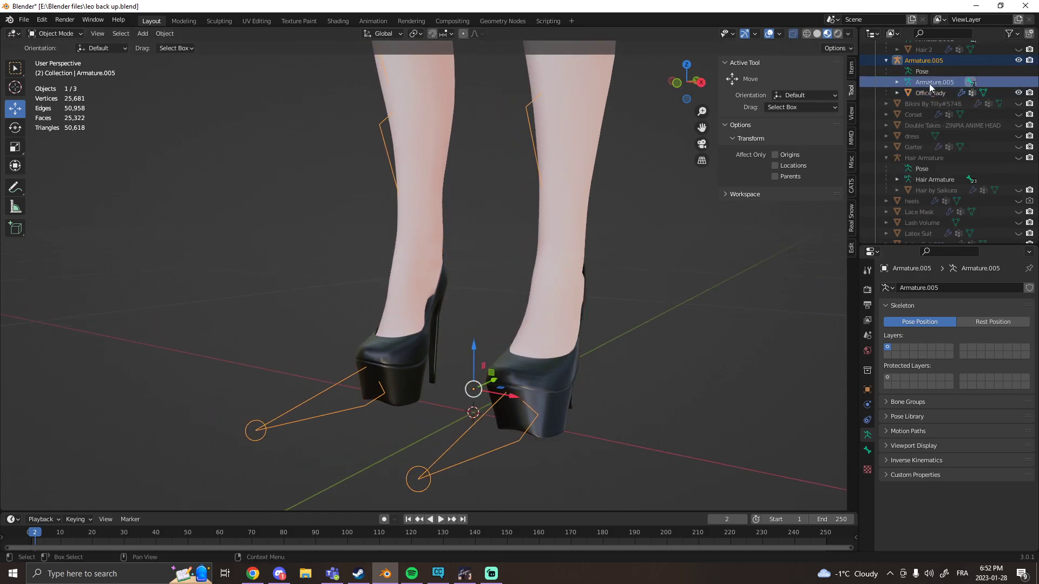
{"action": "key", "text": "Delete"}
Select the Office_lady heels mesh and move it straight up along Z until it fits the feet
{"action": "scroll", "coordinate": [946, 163], "scroll_direction": "down", "scroll_amount": 1}
{"action": "left_click", "coordinate": [915, 201]}
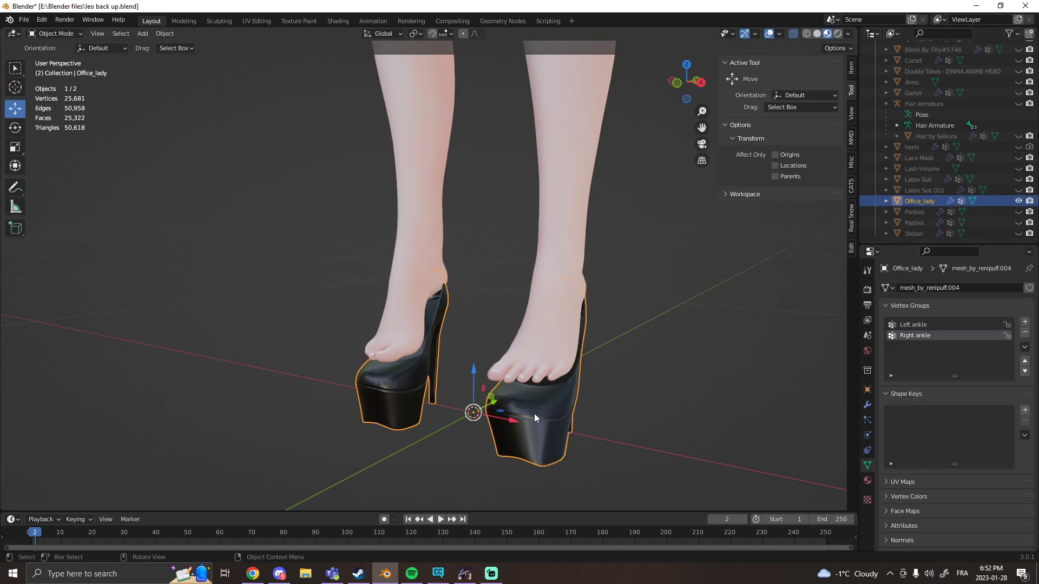
{"action": "middle_click_drag", "start_coordinate": [534, 413], "coordinate": [431, 407]}
{"action": "left_click_drag", "start_coordinate": [431, 406], "coordinate": [427, 358]}
{"action": "middle_click_drag", "start_coordinate": [433, 381], "coordinate": [570, 394]}
{"action": "left_click", "coordinate": [618, 363]}
Unhide the body's main Armature object
{"action": "scroll", "coordinate": [1010, 91], "scroll_direction": "up", "scroll_amount": 3}
{"action": "scroll", "coordinate": [1011, 91], "scroll_direction": "up", "scroll_amount": 5}
{"action": "left_click", "coordinate": [1018, 69]}
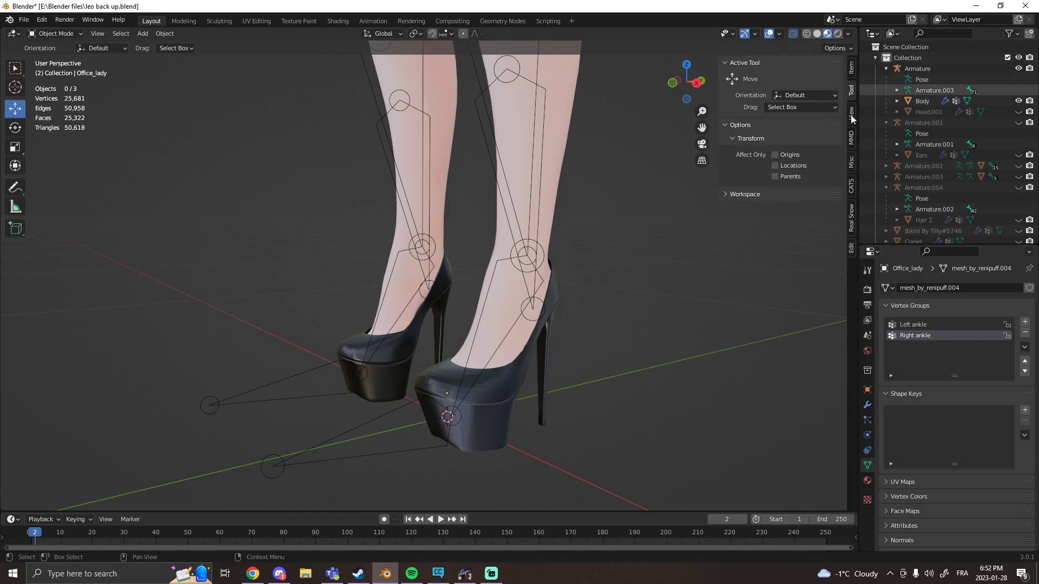
Examine how the leg and foot bones line up with the heels from several angles
{"action": "scroll", "coordinate": [518, 290], "scroll_direction": "down", "scroll_amount": 4}
{"action": "scroll", "coordinate": [518, 290], "scroll_direction": "down", "scroll_amount": 4}
{"action": "middle_click_drag", "start_coordinate": [518, 290], "coordinate": [611, 301]}
{"action": "scroll", "coordinate": [541, 286], "scroll_direction": "up", "scroll_amount": 3}
{"action": "middle_click_drag", "start_coordinate": [438, 322], "coordinate": [330, 328]}
{"action": "scroll", "coordinate": [492, 314], "scroll_direction": "up", "scroll_amount": 4}
{"action": "middle_click_drag", "start_coordinate": [476, 315], "coordinate": [523, 288]}
{"action": "scroll", "coordinate": [482, 279], "scroll_direction": "up", "scroll_amount": 3}
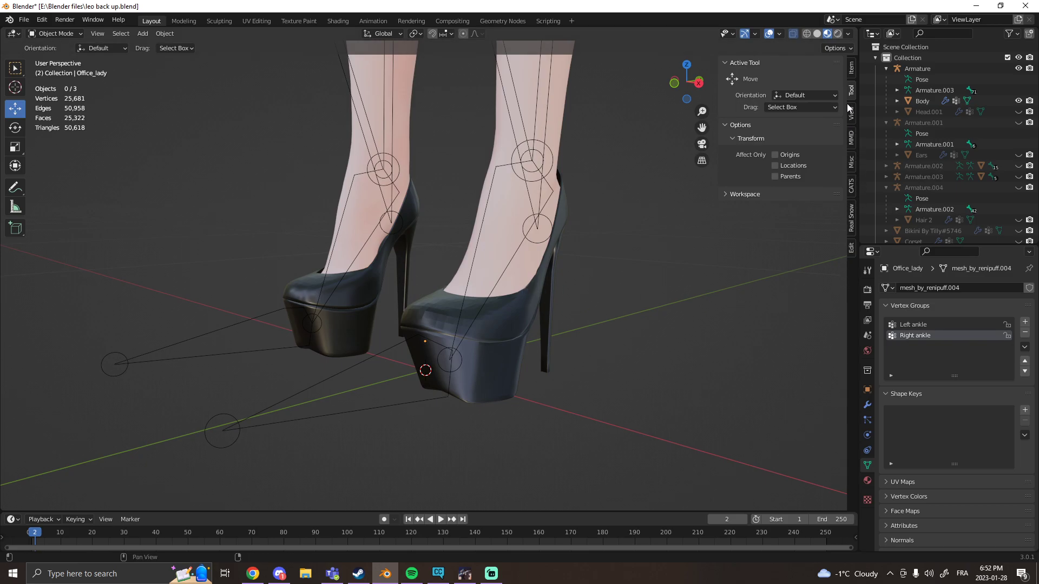
Turn off Join Meshes and Remove Zero Weight Bones in the CATS Custom Model Creation options for merging armatures
{"action": "left_click", "coordinate": [852, 186]}
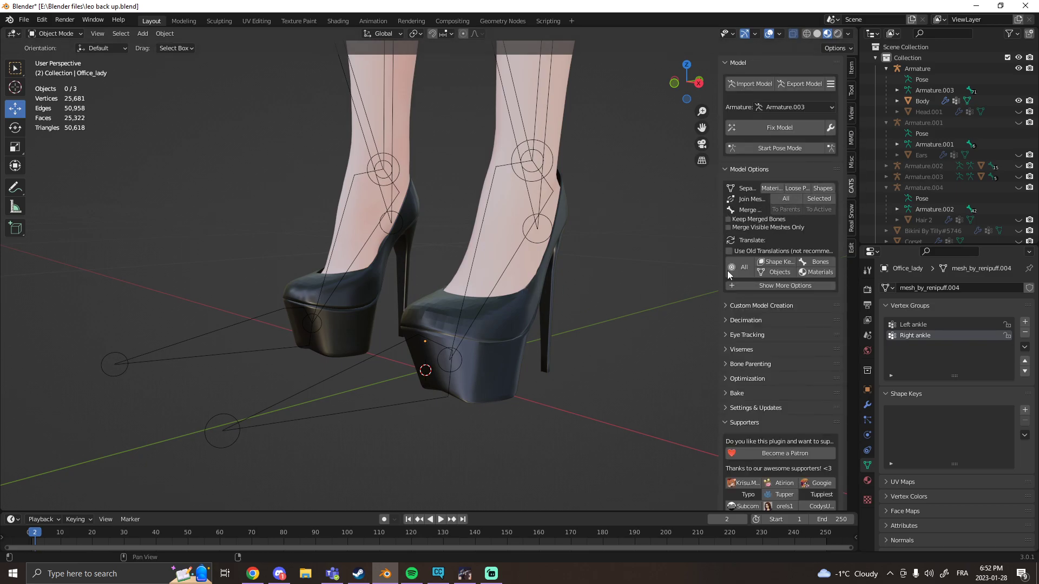
{"action": "left_click", "coordinate": [725, 306]}
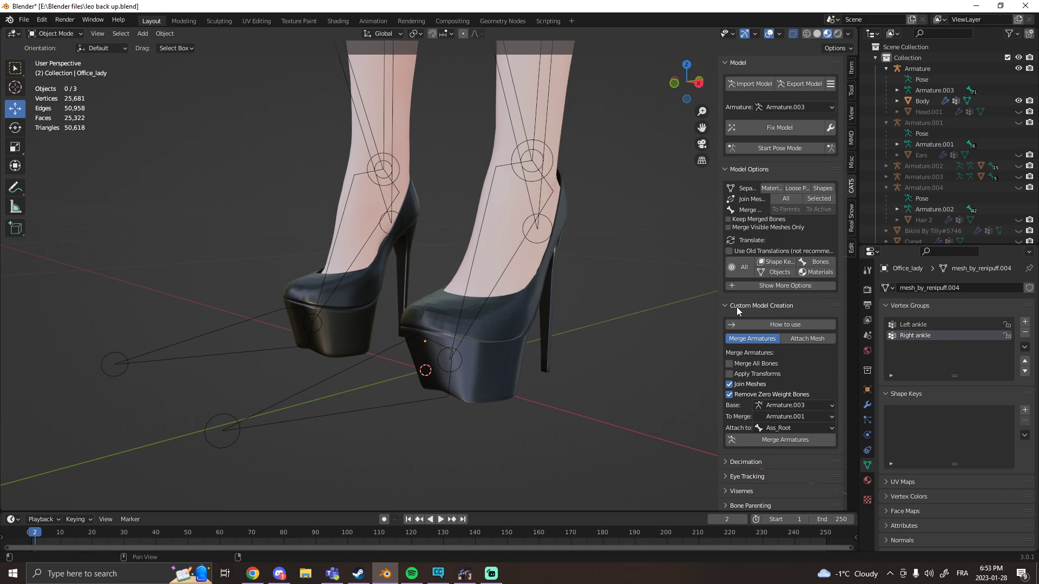
{"action": "scroll", "coordinate": [761, 310], "scroll_direction": "down", "scroll_amount": 2}
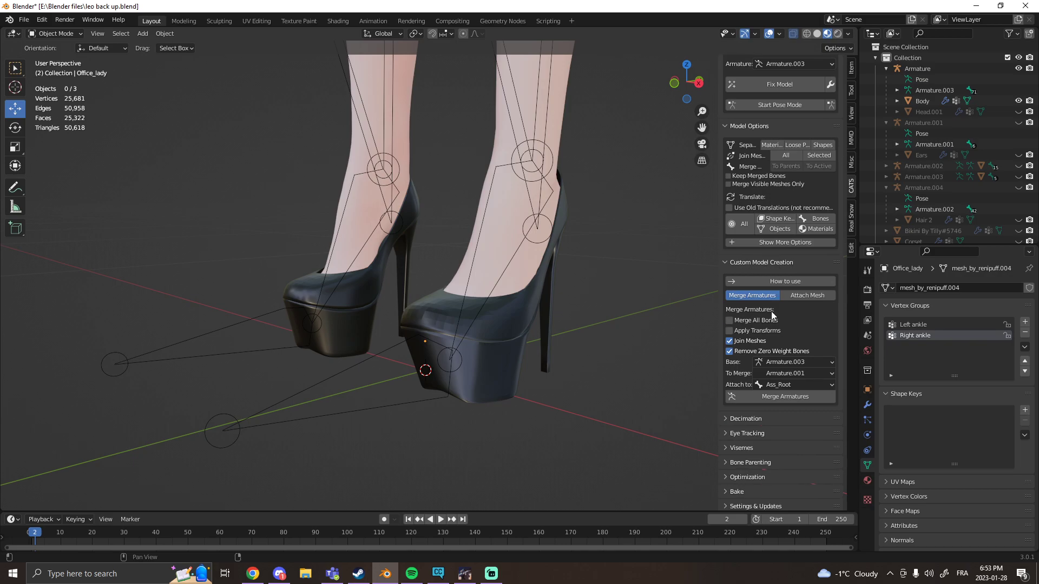
{"action": "left_click", "coordinate": [729, 341]}
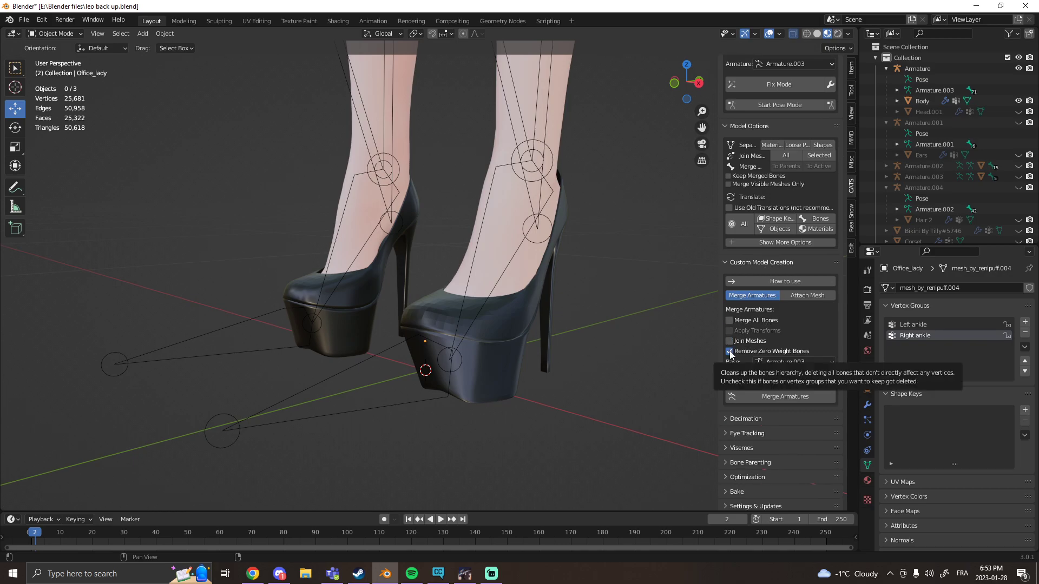
{"action": "left_click", "coordinate": [729, 352]}
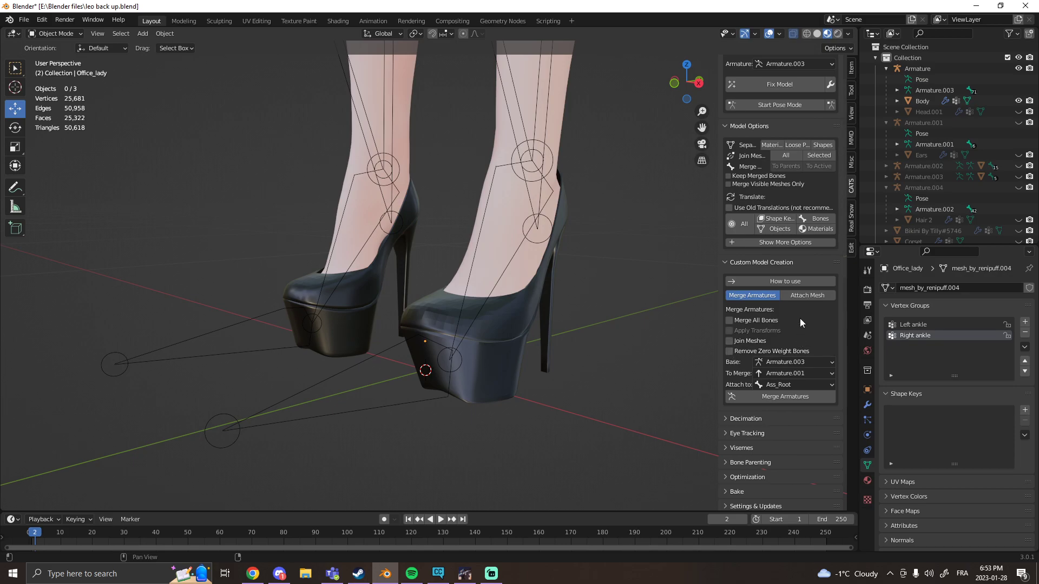
Set up CATS Attach Mesh with Office_lady as the mesh and Spine as the bone to attach to
{"action": "left_click", "coordinate": [804, 296]}
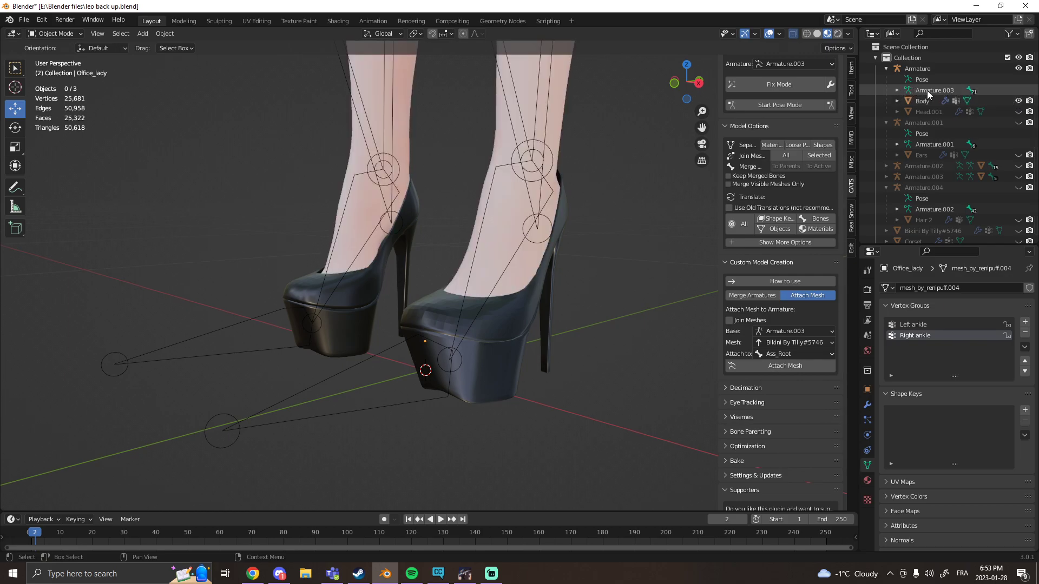
{"action": "left_click", "coordinate": [767, 342]}
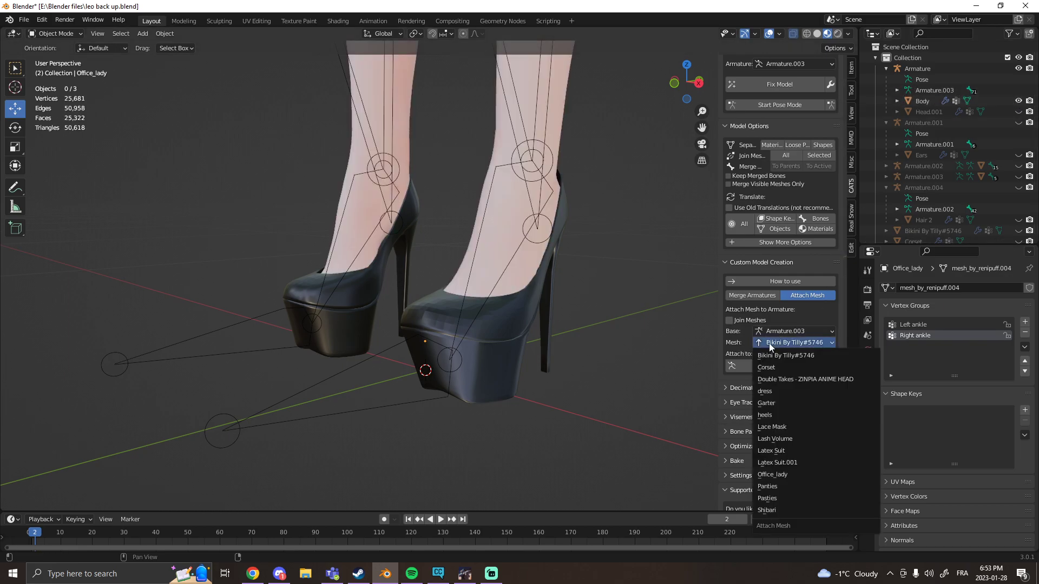
{"action": "left_click", "coordinate": [782, 474]}
{"action": "left_click", "coordinate": [482, 335]}
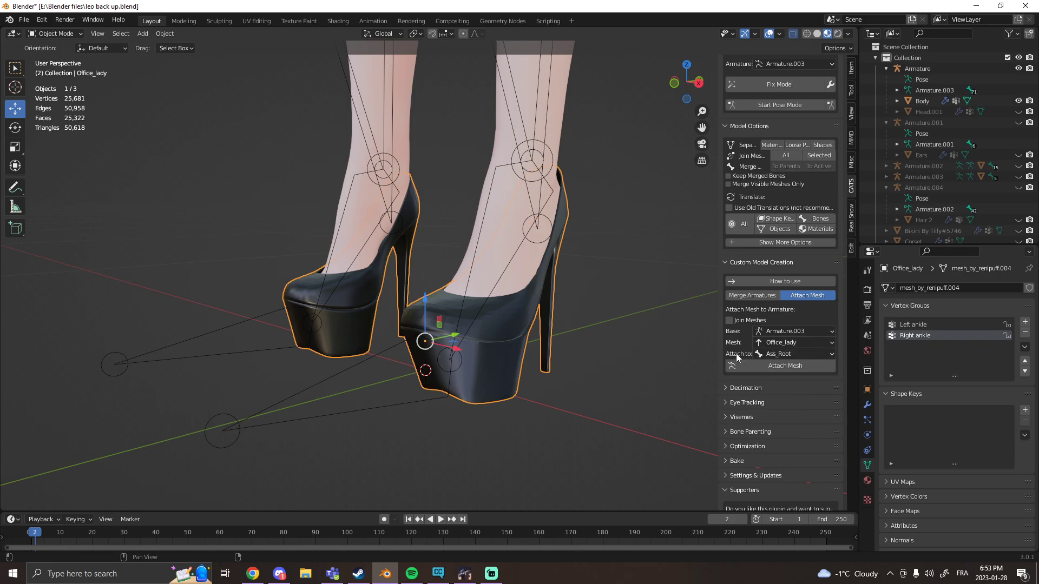
{"action": "left_click", "coordinate": [780, 354]}
{"action": "left_click", "coordinate": [775, 305]}
Inspect the armature from the feet up to the neck and review the list of available attachment bones
{"action": "mouse_move", "coordinate": [520, 325]}
{"action": "middle_mouse_down"}
{"action": "mouse_move", "coordinate": [481, 325]}
{"action": "mouse_move", "coordinate": [523, 330]}
{"action": "middle_mouse_up"}
{"action": "middle_click_drag", "start_coordinate": [508, 249], "coordinate": [492, 326], "text": "shift"}
{"action": "scroll", "coordinate": [493, 325], "scroll_direction": "down", "scroll_amount": 5}
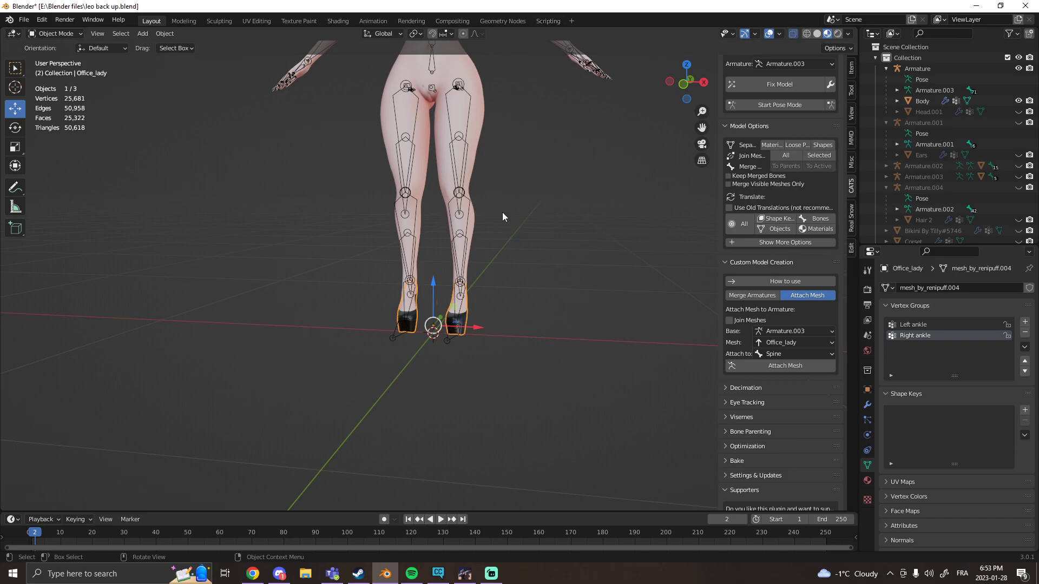
{"action": "middle_click_drag", "start_coordinate": [498, 209], "coordinate": [505, 359], "text": "shift"}
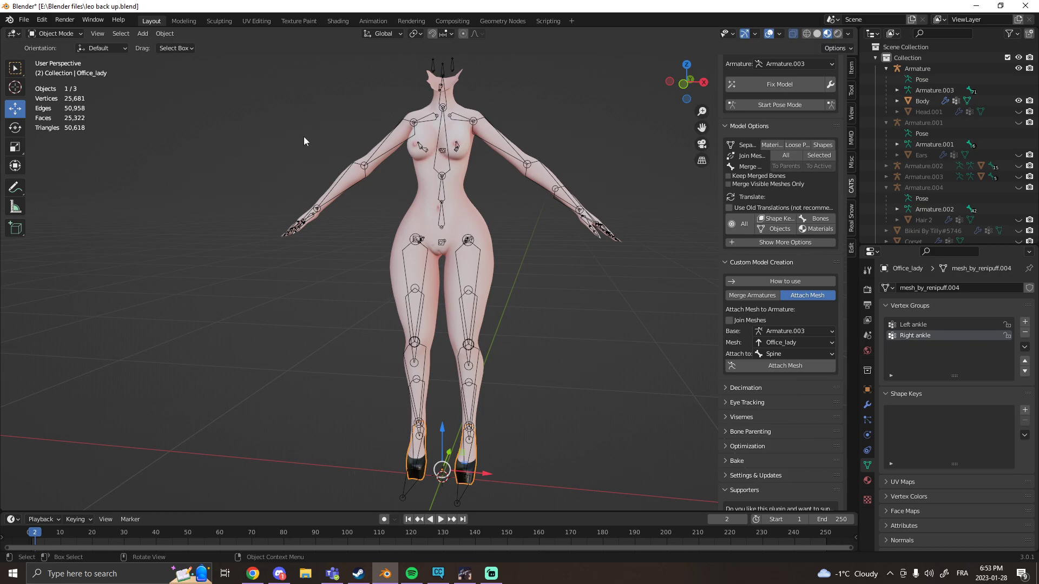
{"action": "middle_click_drag", "start_coordinate": [495, 67], "coordinate": [503, 248], "text": "shift"}
{"action": "scroll", "coordinate": [501, 241], "scroll_direction": "up", "scroll_amount": 5}
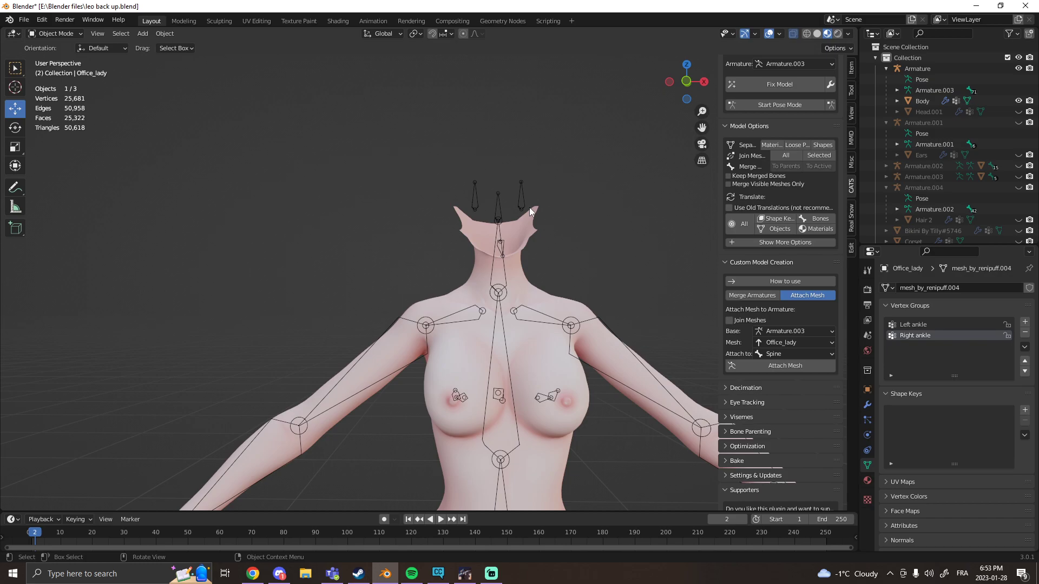
{"action": "left_click", "coordinate": [813, 353]}
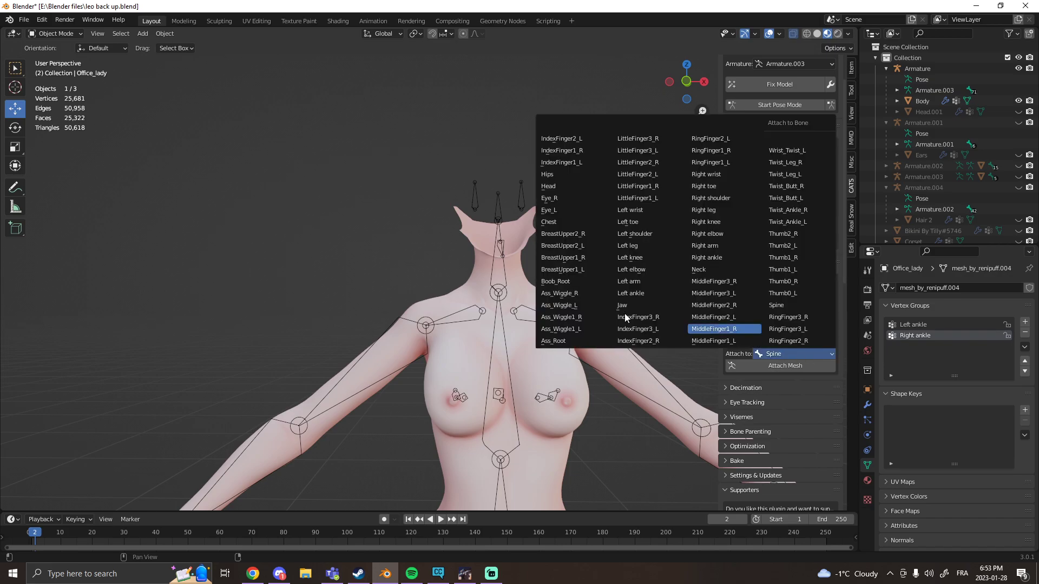
{"action": "left_click", "coordinate": [784, 354]}
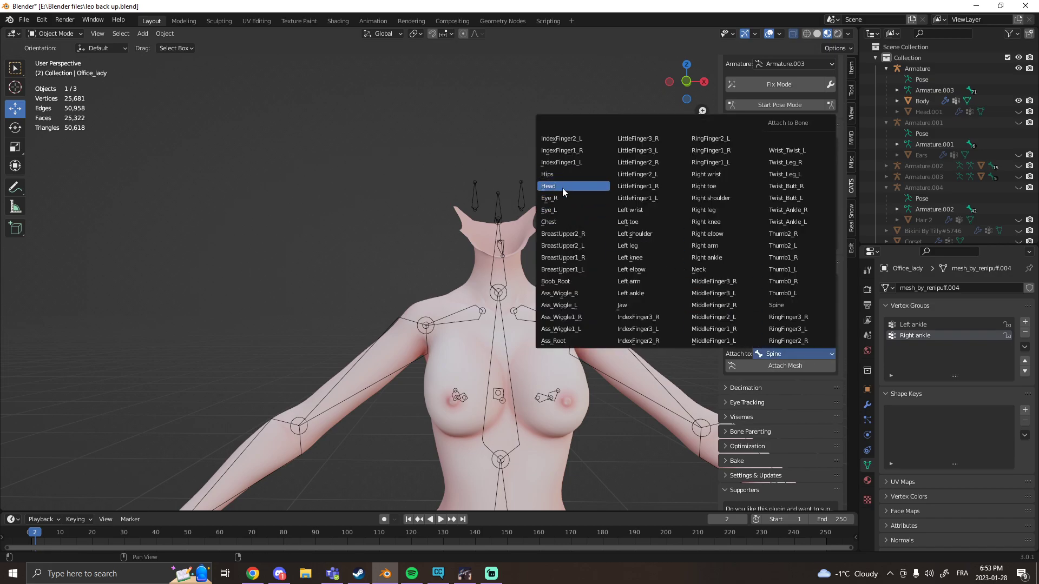
Attach the Office_lady mesh to Armature.003 at the Spine bone
{"action": "scroll", "coordinate": [467, 398], "scroll_direction": "down", "scroll_amount": 5}
{"action": "middle_click_drag", "start_coordinate": [466, 398], "coordinate": [489, 168], "text": "shift"}
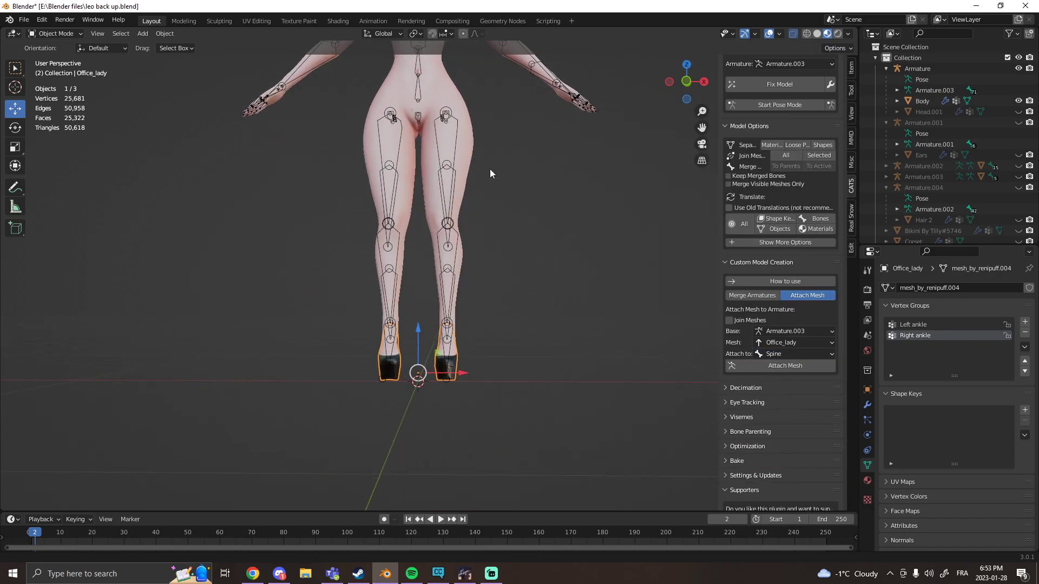
{"action": "scroll", "coordinate": [466, 318], "scroll_direction": "up", "scroll_amount": 3}
{"action": "middle_click_drag", "start_coordinate": [466, 318], "coordinate": [481, 301], "text": "shift"}
{"action": "scroll", "coordinate": [481, 301], "scroll_direction": "down", "scroll_amount": 2}
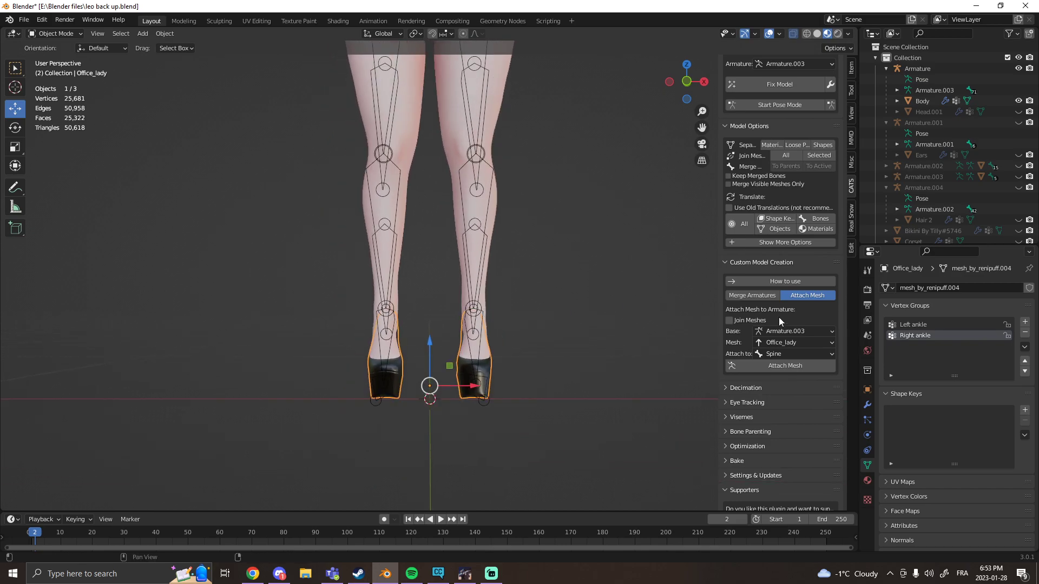
{"action": "middle_click_drag", "start_coordinate": [436, 144], "coordinate": [453, 196], "text": "shift"}
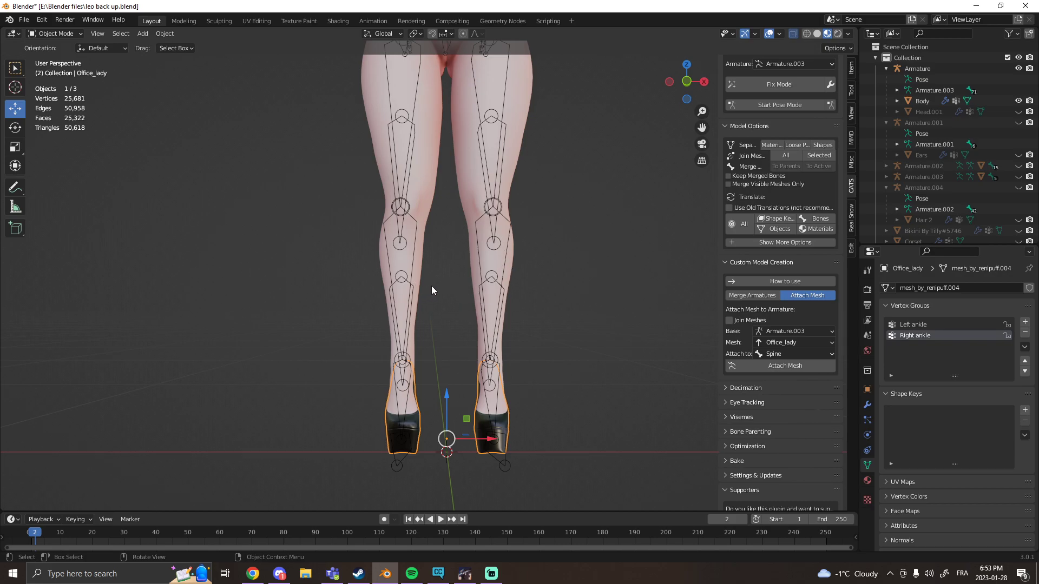
{"action": "left_click", "coordinate": [763, 368]}
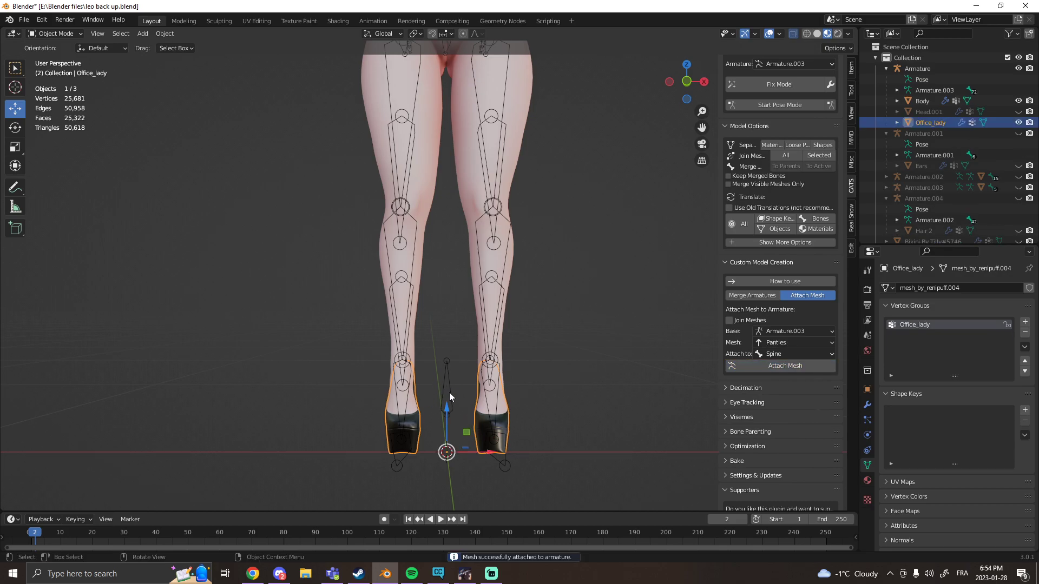
Examine the armature's spine and hip bones in the torso from the front and side
{"action": "middle_click_drag", "start_coordinate": [437, 231], "coordinate": [430, 508], "text": "shift"}
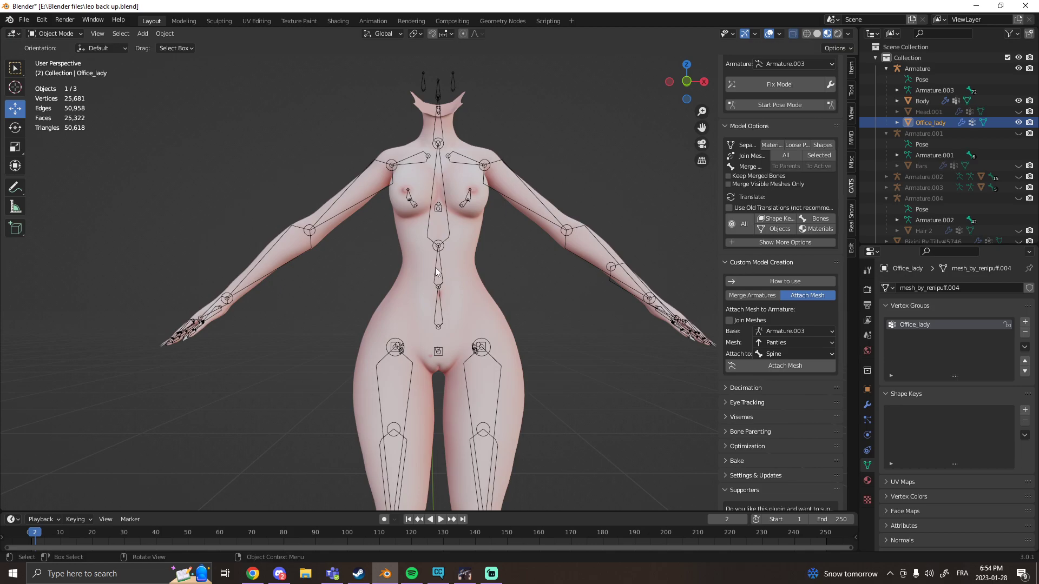
{"action": "scroll", "coordinate": [470, 281], "scroll_direction": "up", "scroll_amount": 4}
{"action": "middle_click_drag", "start_coordinate": [508, 273], "coordinate": [548, 275]}
{"action": "scroll", "coordinate": [558, 345], "scroll_direction": "down", "scroll_amount": 3}
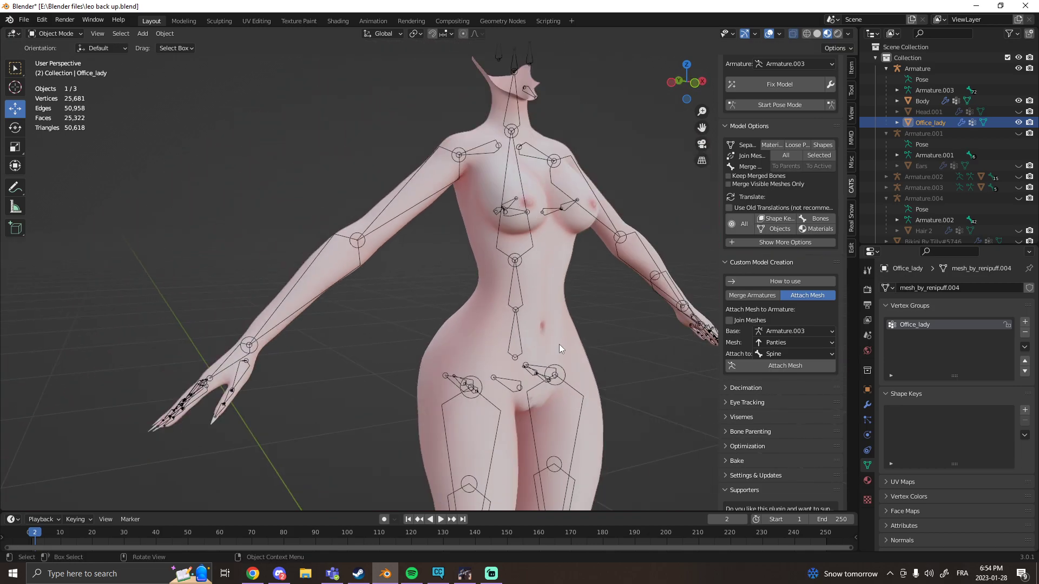
{"action": "scroll", "coordinate": [560, 343], "scroll_direction": "up", "scroll_amount": 4}
{"action": "middle_click_drag", "start_coordinate": [602, 334], "coordinate": [545, 268], "text": "shift"}
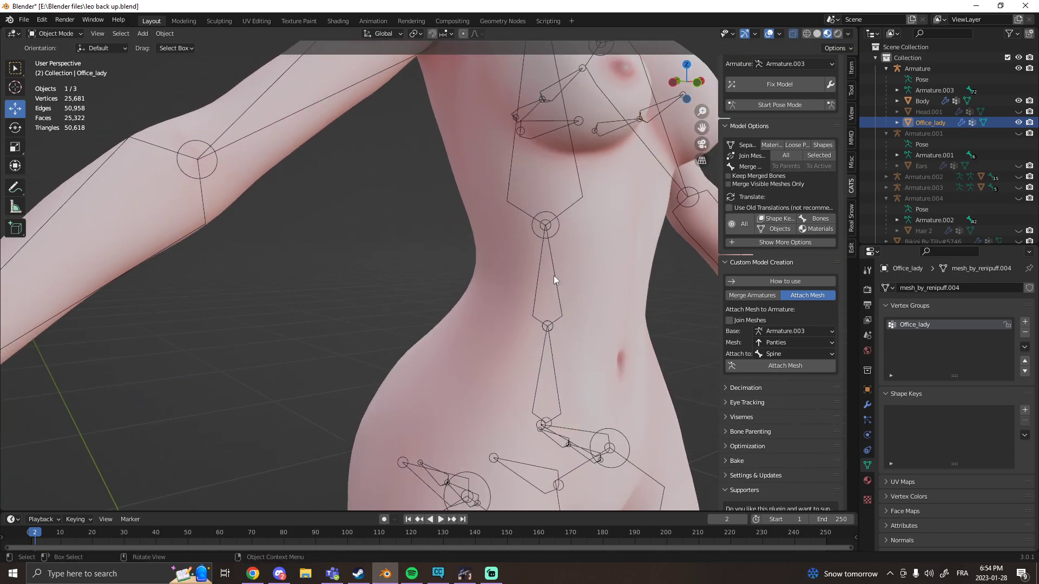
{"action": "scroll", "coordinate": [548, 394], "scroll_direction": "down", "scroll_amount": 6}
Select the Body mesh, add the Office_lady heels as the active object, and switch to Weight Paint mode
{"action": "middle_click_drag", "start_coordinate": [537, 443], "coordinate": [422, 216], "text": "shift"}
{"action": "scroll", "coordinate": [397, 404], "scroll_direction": "up", "scroll_amount": 3}
{"action": "middle_click_drag", "start_coordinate": [397, 404], "coordinate": [417, 411]}
{"action": "middle_click_drag", "start_coordinate": [422, 418], "coordinate": [478, 157], "text": "shift"}
{"action": "left_click", "coordinate": [478, 163]}
{"action": "left_click", "coordinate": [481, 160]}
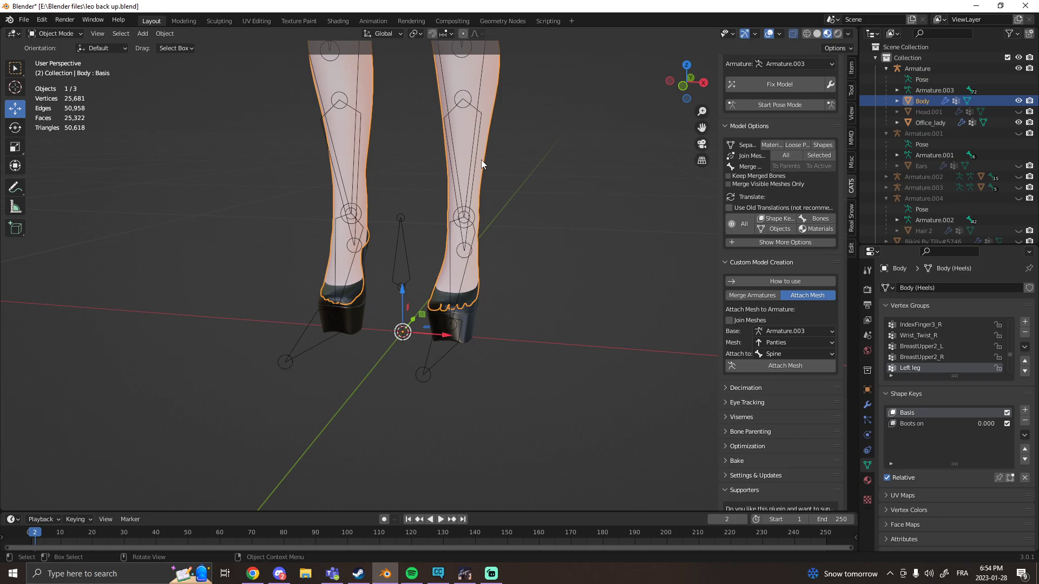
{"action": "scroll", "coordinate": [508, 180], "scroll_direction": "down", "scroll_amount": 3}
{"action": "scroll", "coordinate": [297, 177], "scroll_direction": "up", "scroll_amount": 4}
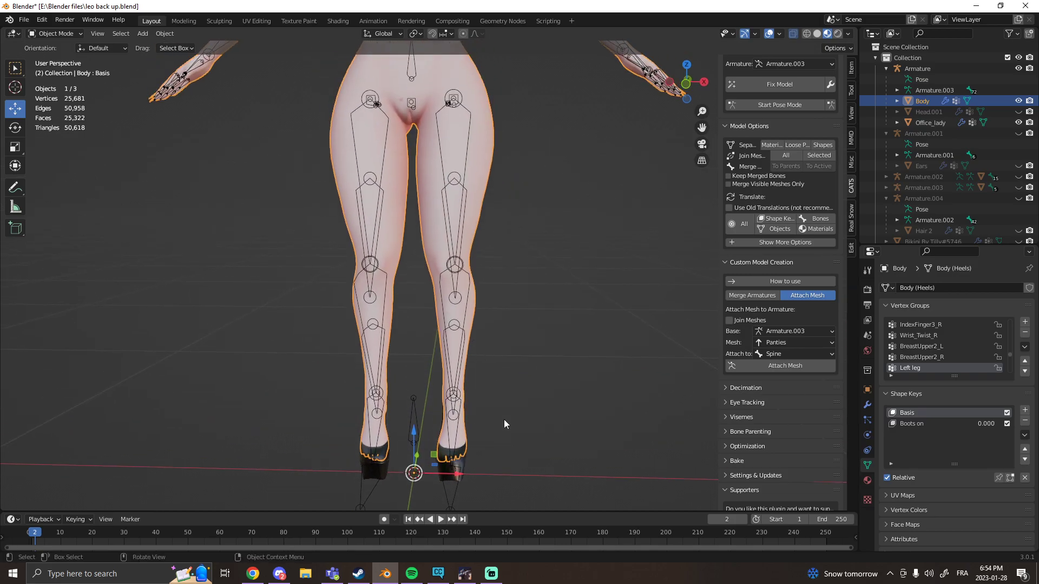
{"action": "left_click", "coordinate": [461, 469], "text": "shift"}
{"action": "middle_click_drag", "start_coordinate": [504, 414], "coordinate": [483, 295], "text": "shift"}
{"action": "left_click", "coordinate": [57, 33]}
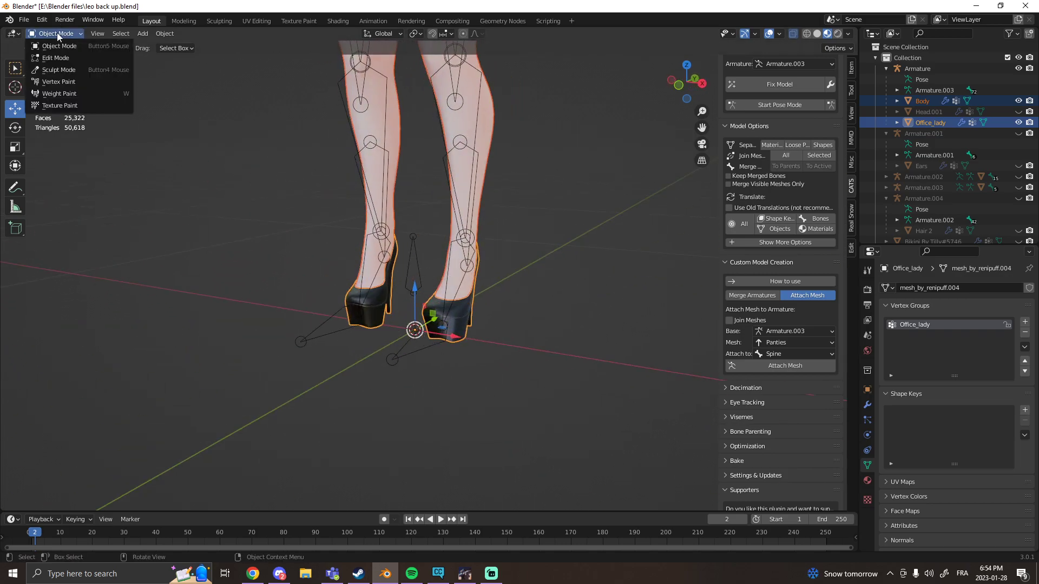
{"action": "left_click", "coordinate": [57, 93]}
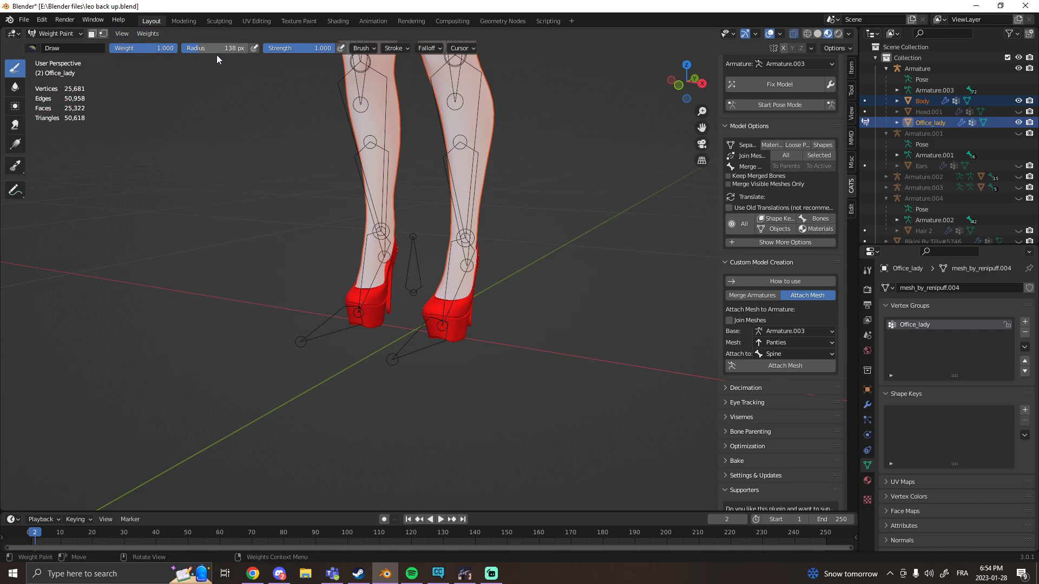
Transfer weights from the Body to the Office_lady heels with vertex mapping set to Nearest Face Interpolated
{"action": "left_click", "coordinate": [148, 33]}
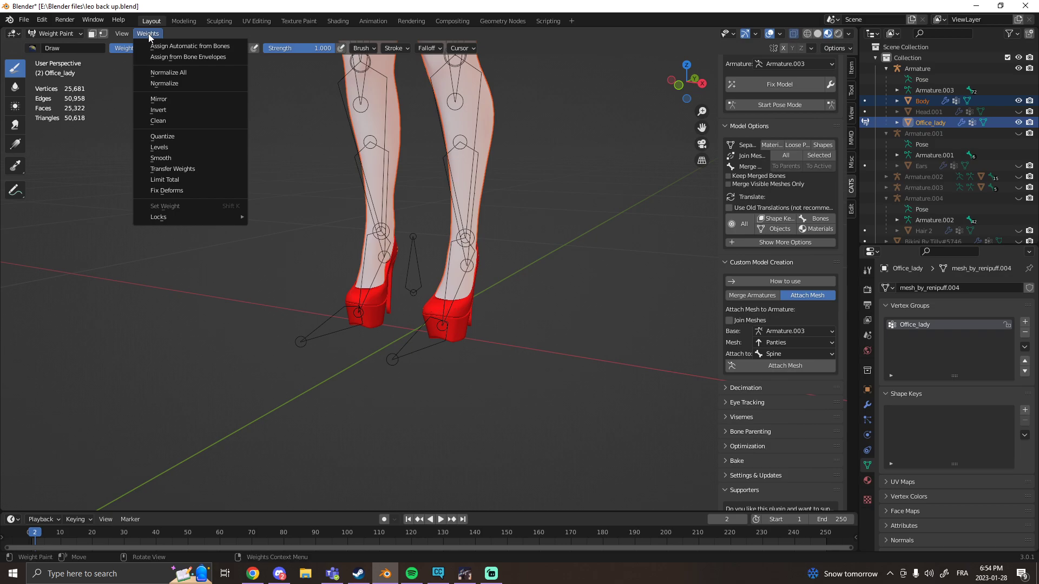
{"action": "left_click", "coordinate": [178, 169]}
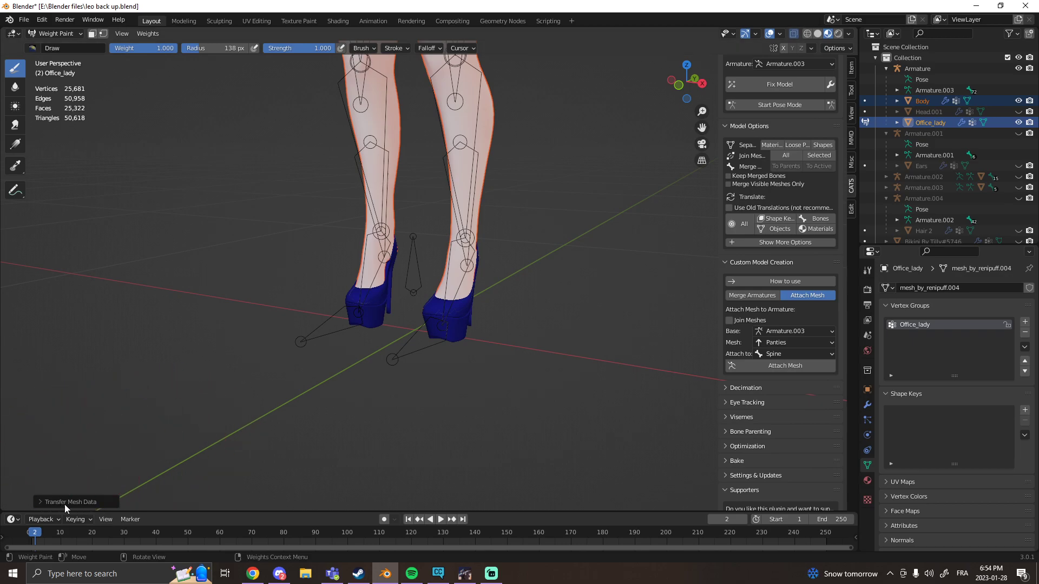
{"action": "left_click", "coordinate": [39, 503]}
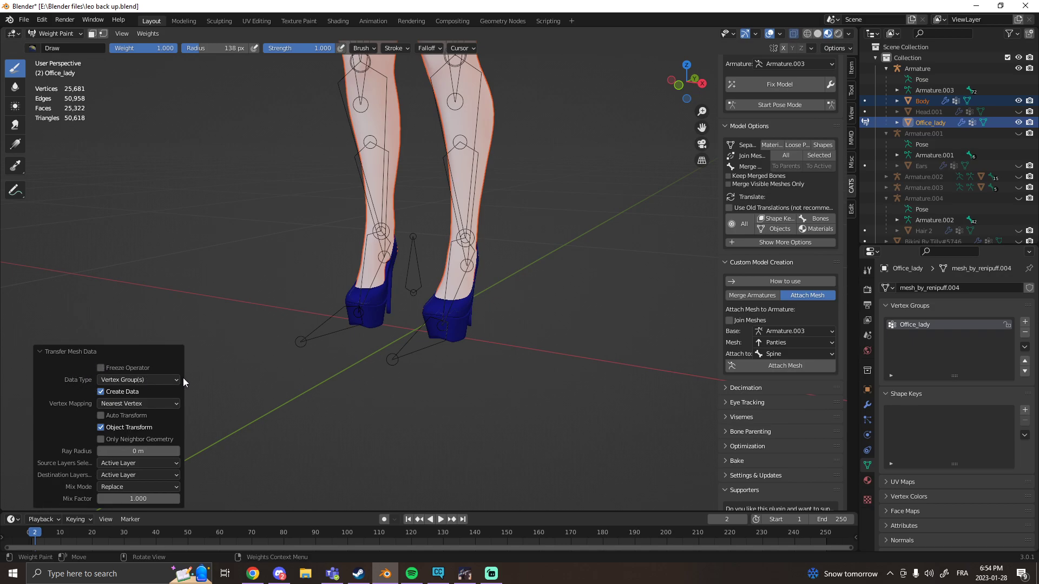
{"action": "left_click", "coordinate": [130, 405]}
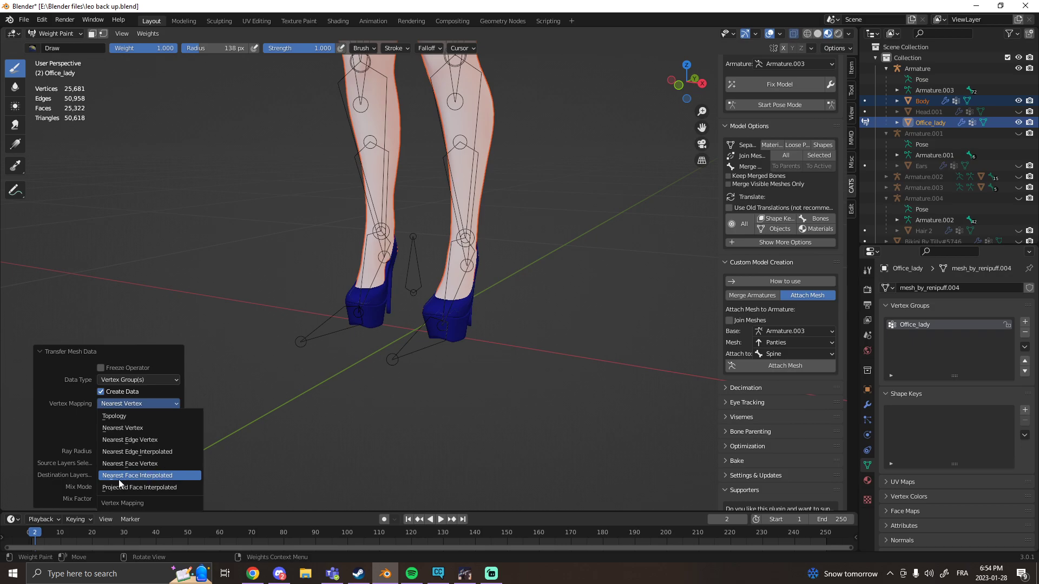
{"action": "left_click", "coordinate": [159, 477]}
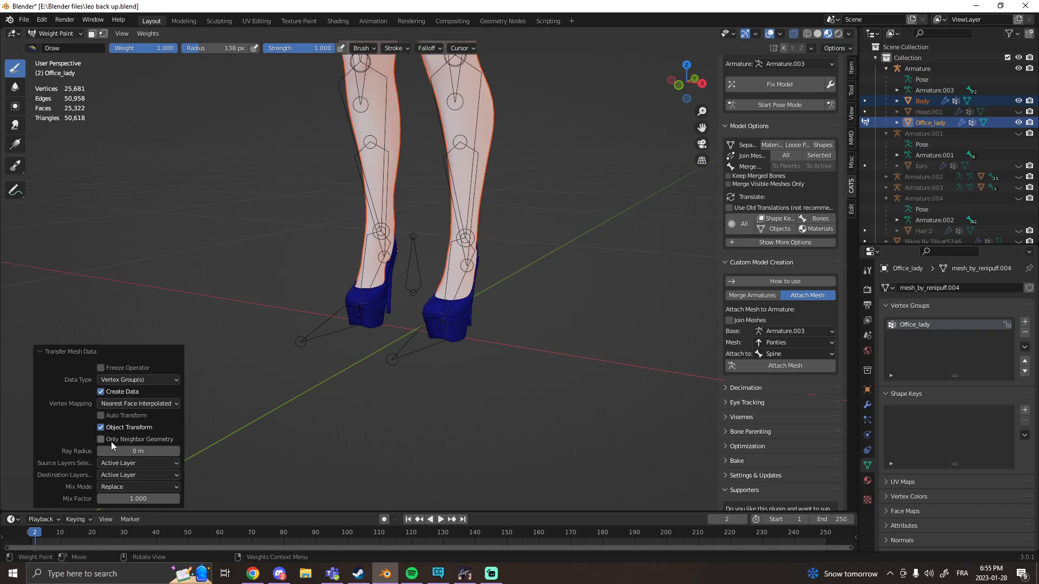
Set the weight transfer's ray radius to 5 m
{"action": "left_click", "coordinate": [143, 451]}
{"action": "type", "text": "5"}
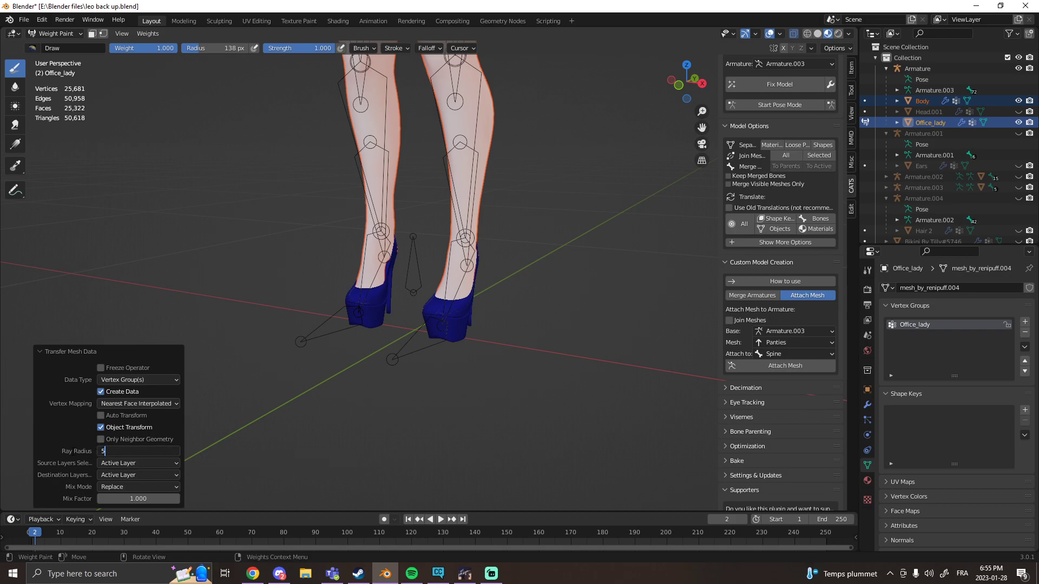
{"action": "key", "text": "Return"}
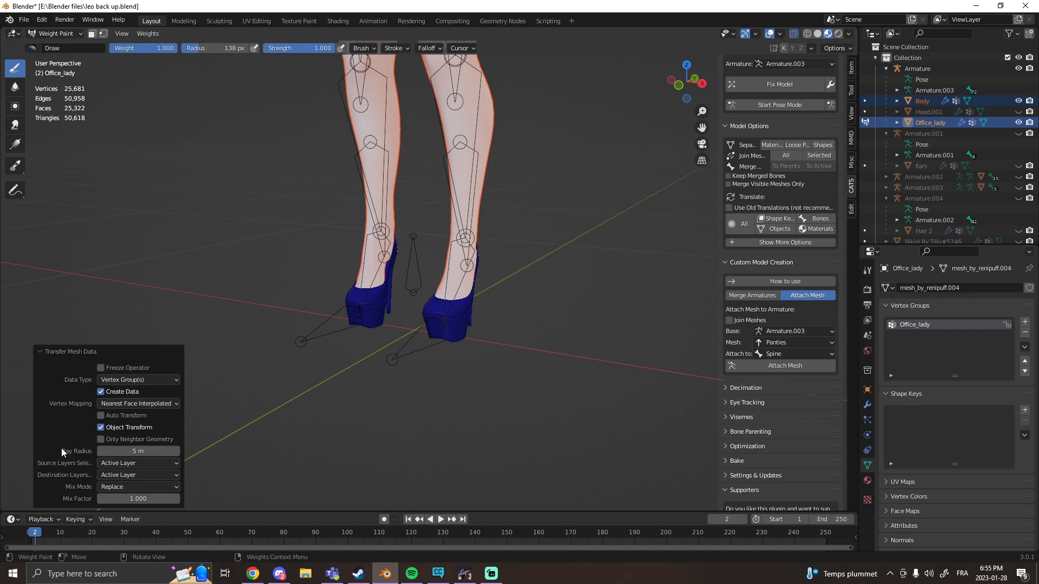
Confirm a ray radius of 5 m, set the weight transfer's source layers selection to By Name, and return to Object Mode
{"action": "left_click", "coordinate": [136, 452]}
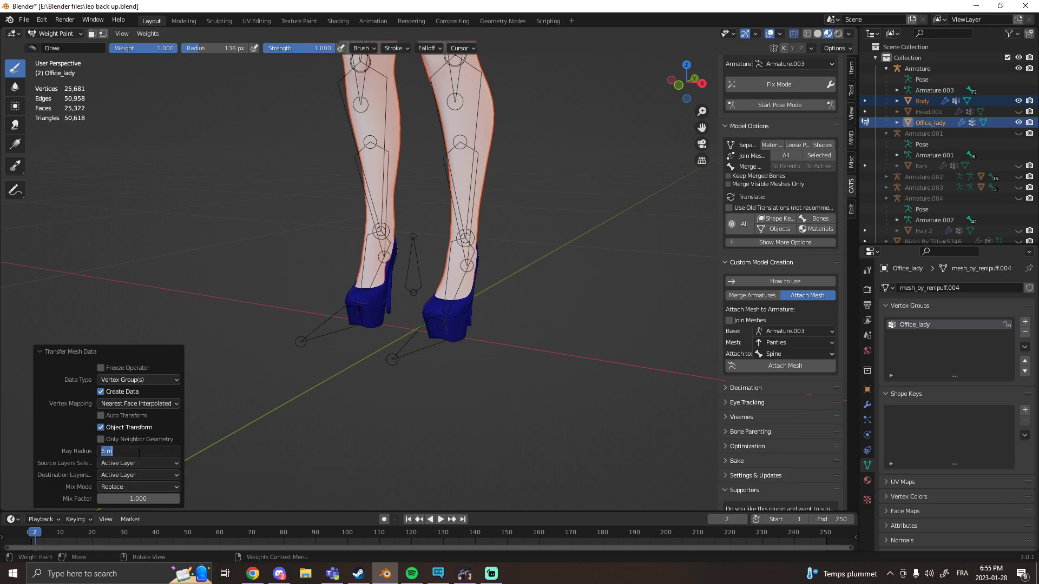
{"action": "type", "text": "5"}
{"action": "key", "text": "Return"}
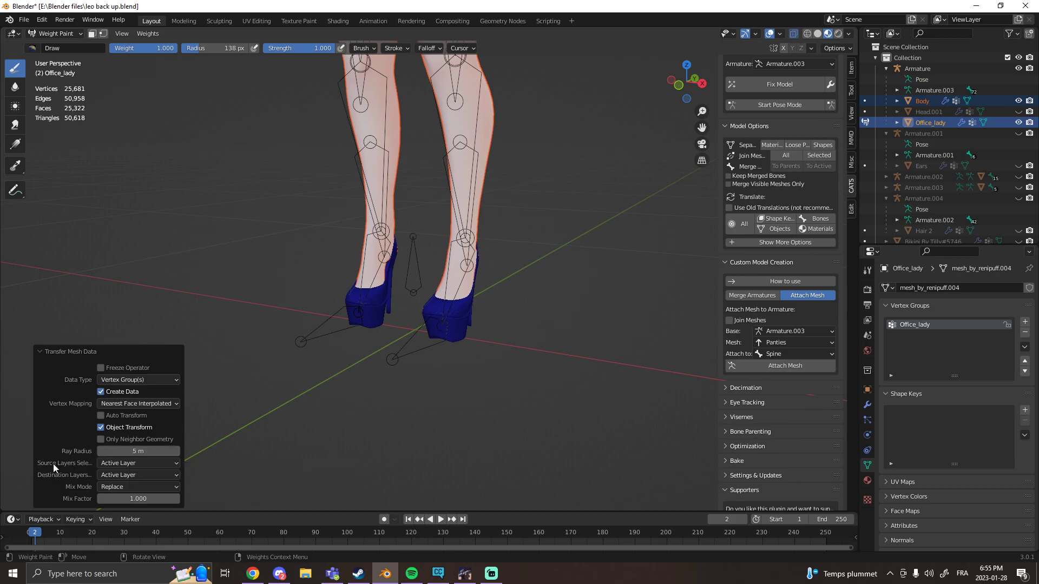
{"action": "left_click", "coordinate": [114, 463]}
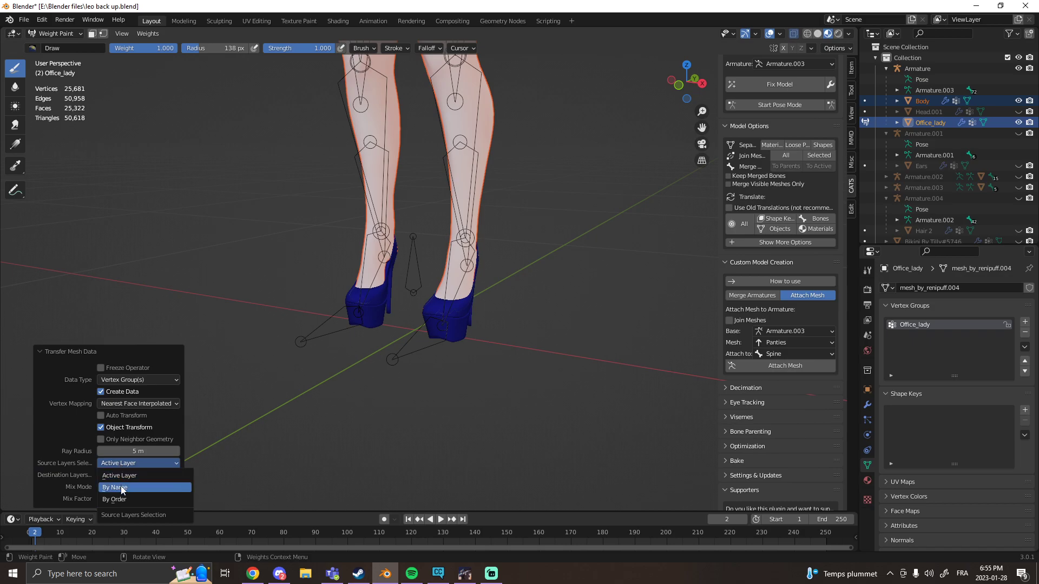
{"action": "left_click", "coordinate": [122, 488]}
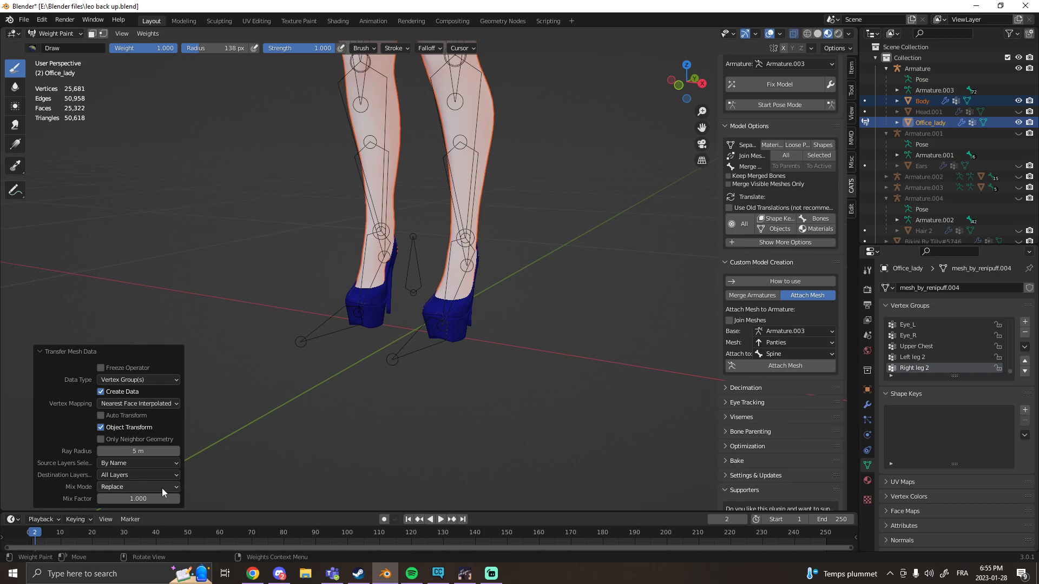
{"action": "left_click", "coordinate": [169, 237]}
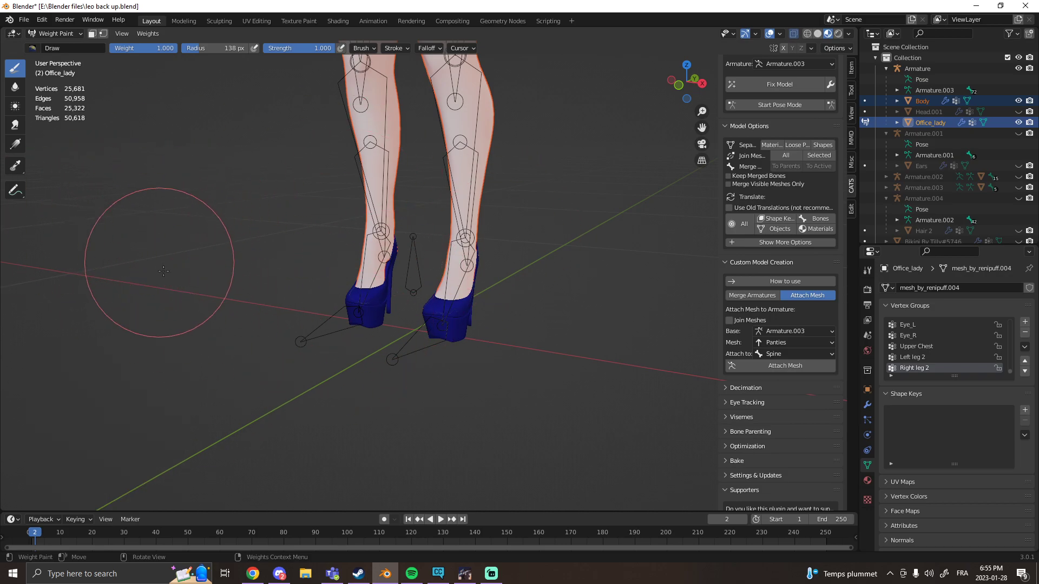
{"action": "left_click", "coordinate": [54, 34]}
{"action": "left_click", "coordinate": [58, 44]}
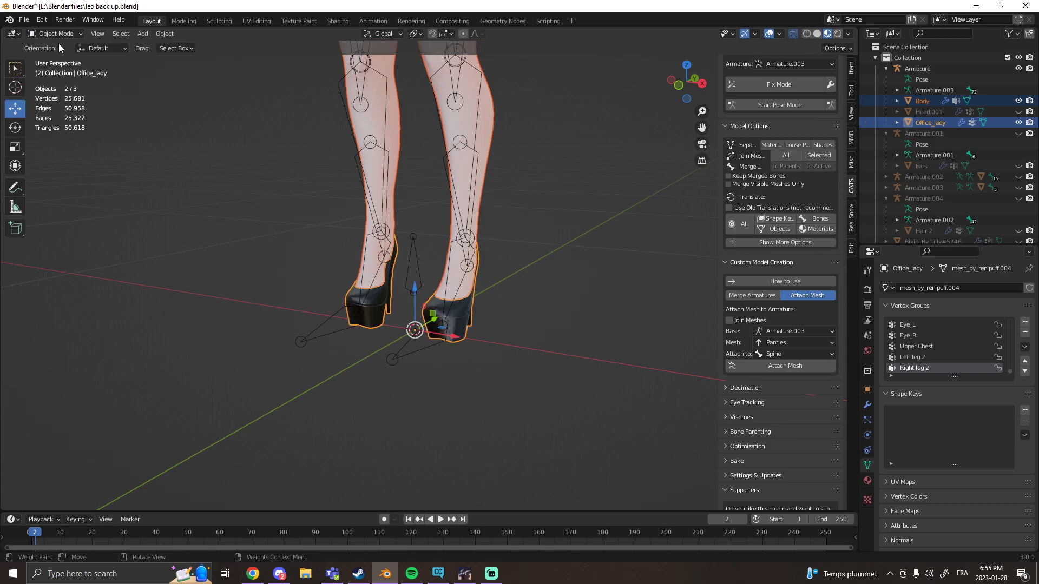
Delete the Office_lady bone between the feet in the armature's Edit Mode and return to Object Mode
{"action": "middle_click_drag", "start_coordinate": [169, 325], "coordinate": [387, 313]}
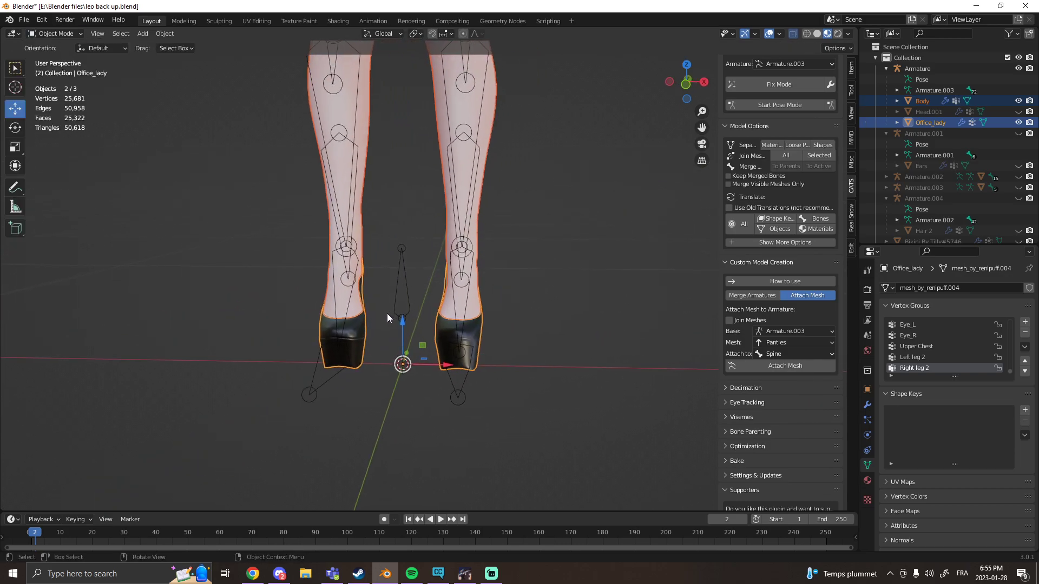
{"action": "left_click", "coordinate": [396, 280]}
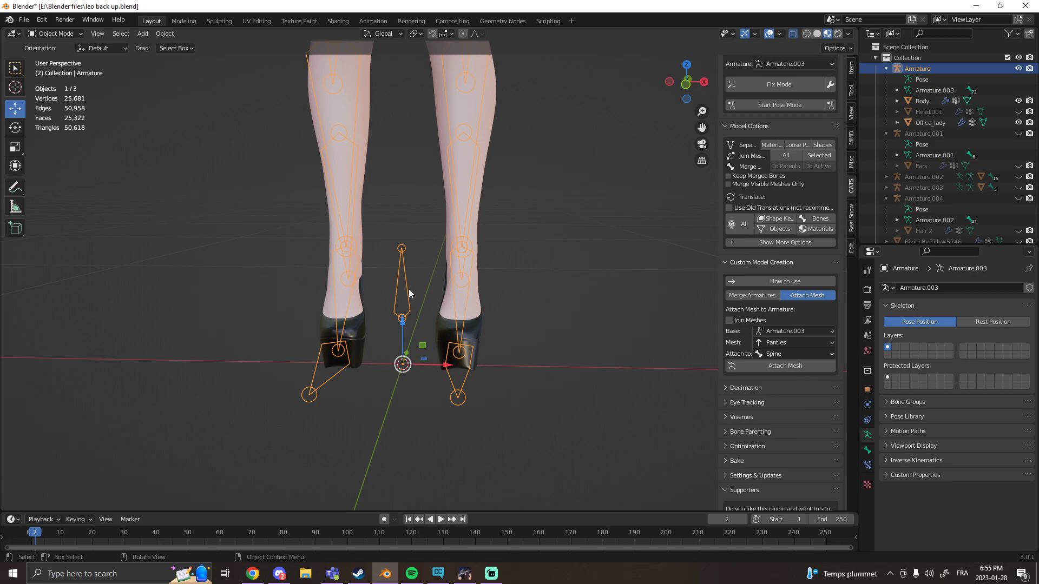
{"action": "key", "text": "Tab"}
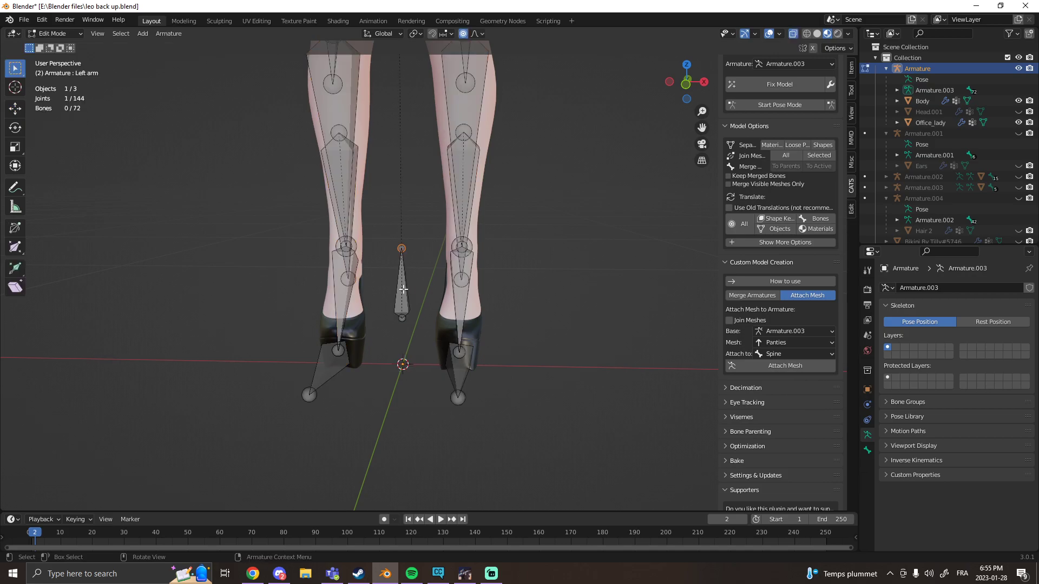
{"action": "left_click", "coordinate": [403, 290]}
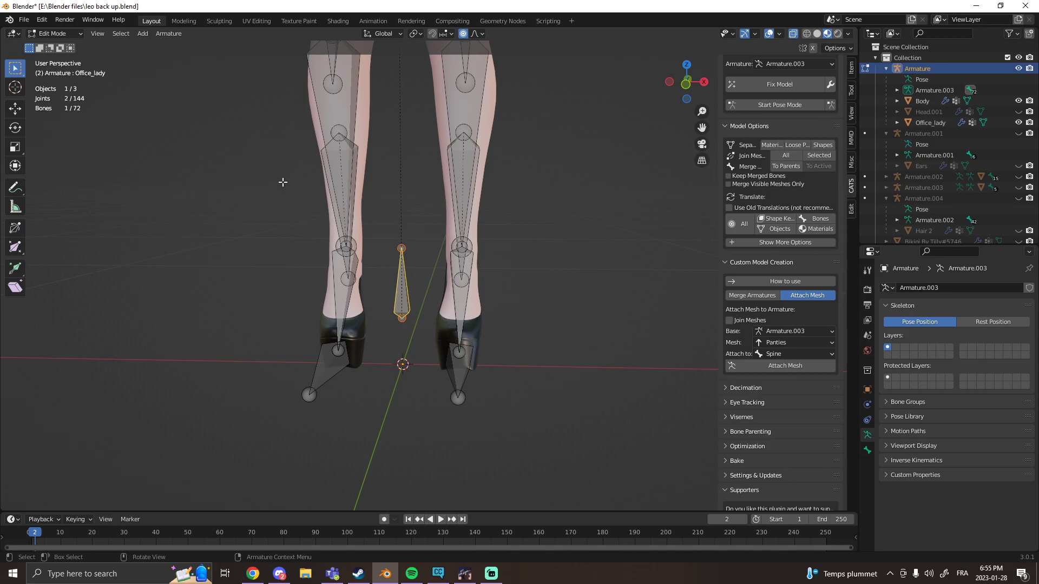
{"action": "left_click", "coordinate": [352, 155]}
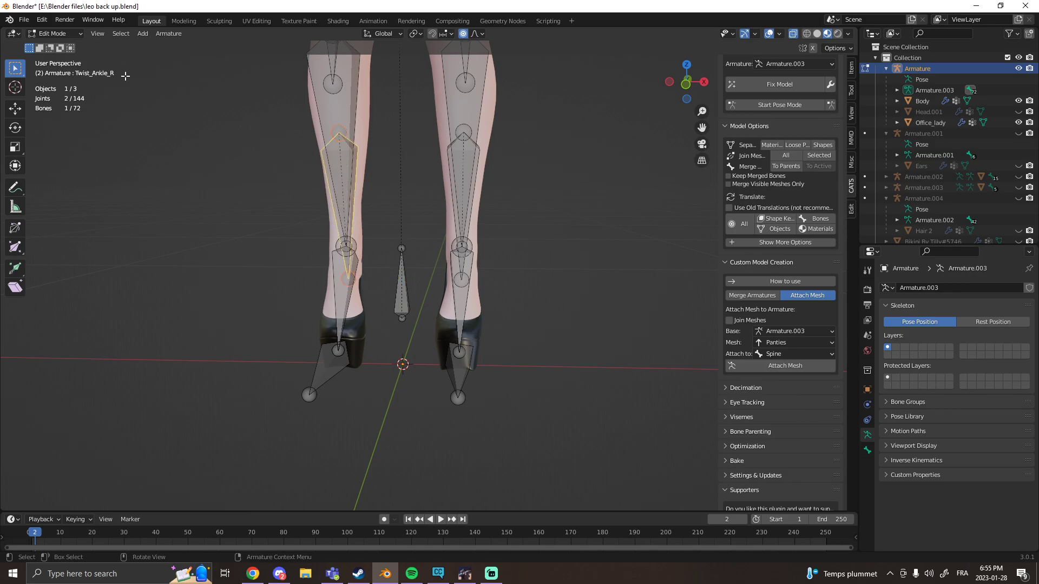
{"action": "left_click", "coordinate": [397, 249]}
{"action": "key", "text": "x"}
{"action": "left_click", "coordinate": [430, 213]}
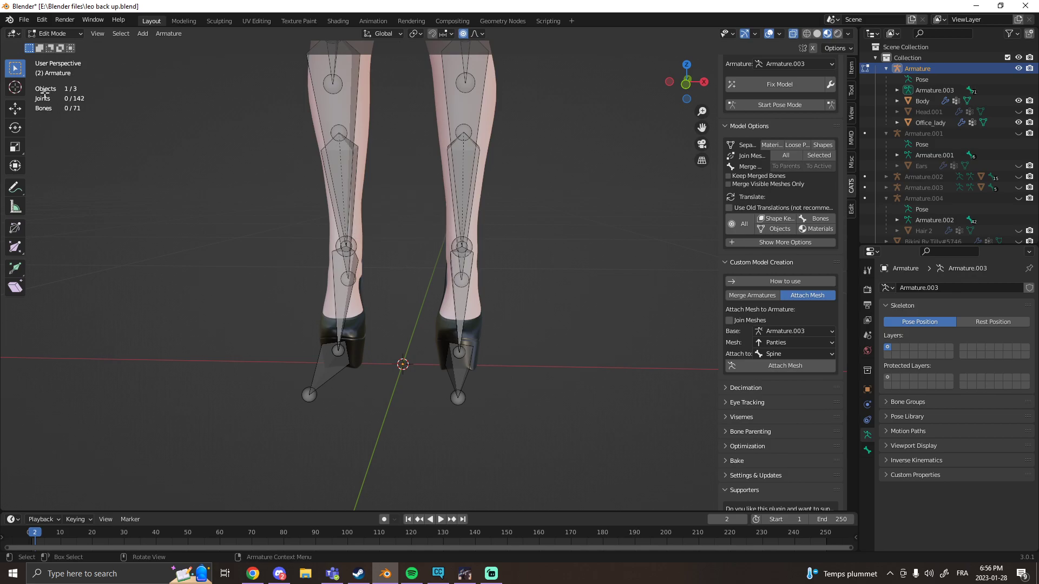
{"action": "left_click", "coordinate": [54, 34]}
{"action": "left_click", "coordinate": [54, 43]}
Select the Office_lady heels mesh and remove its Office_lady vertex group
{"action": "scroll", "coordinate": [313, 364], "scroll_direction": "down", "scroll_amount": 2}
{"action": "middle_click_drag", "start_coordinate": [313, 361], "coordinate": [375, 368]}
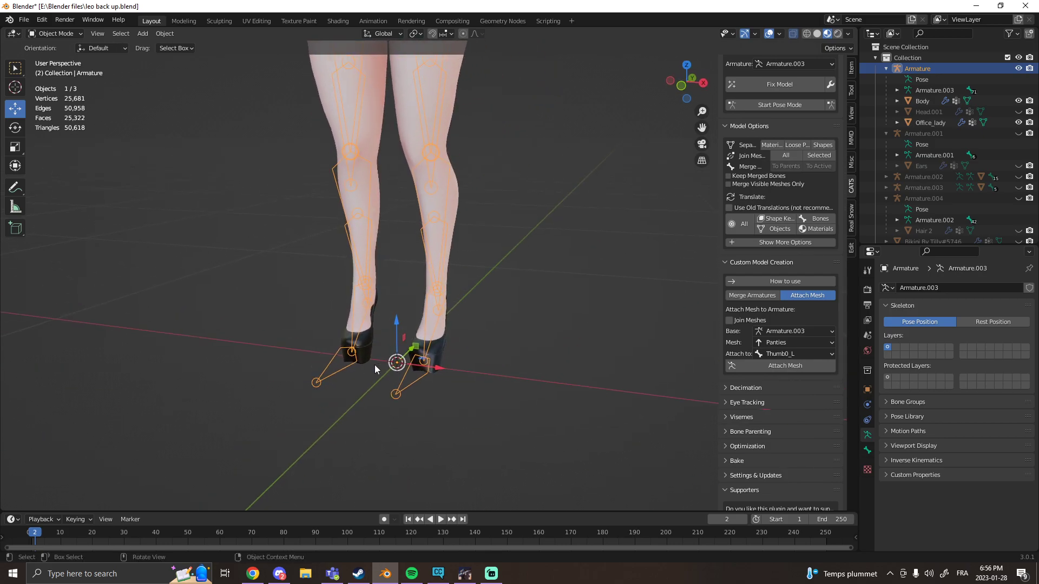
{"action": "left_click", "coordinate": [440, 347]}
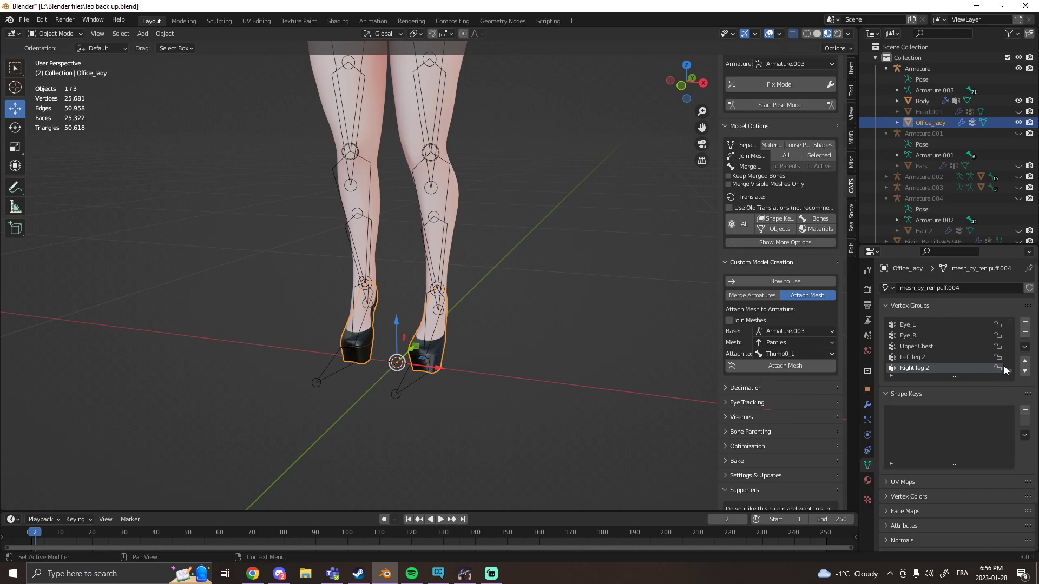
{"action": "left_click_drag", "start_coordinate": [1009, 372], "coordinate": [1008, 314]}
{"action": "left_click", "coordinate": [914, 325]}
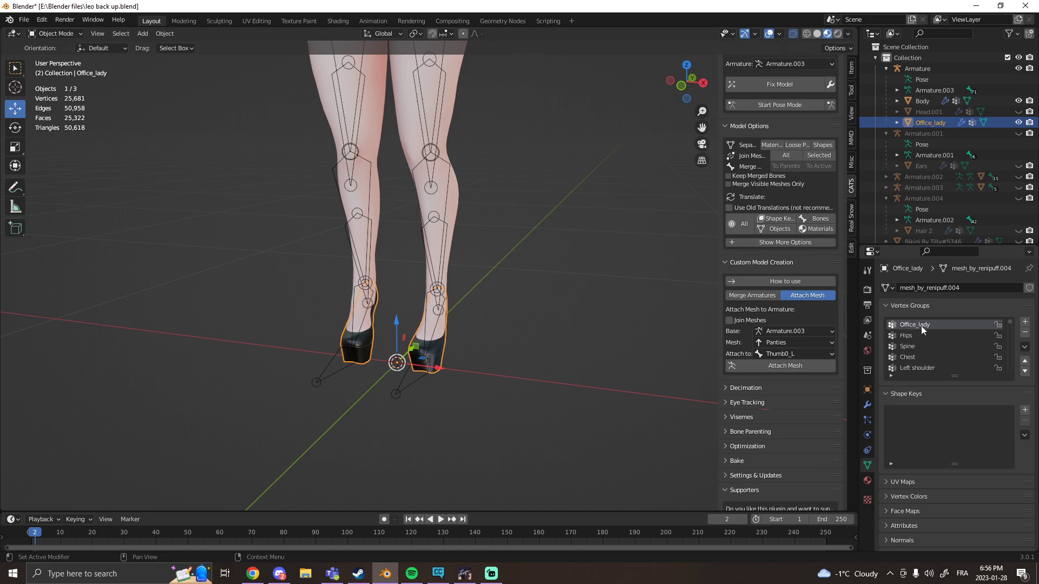
{"action": "left_click", "coordinate": [1024, 332]}
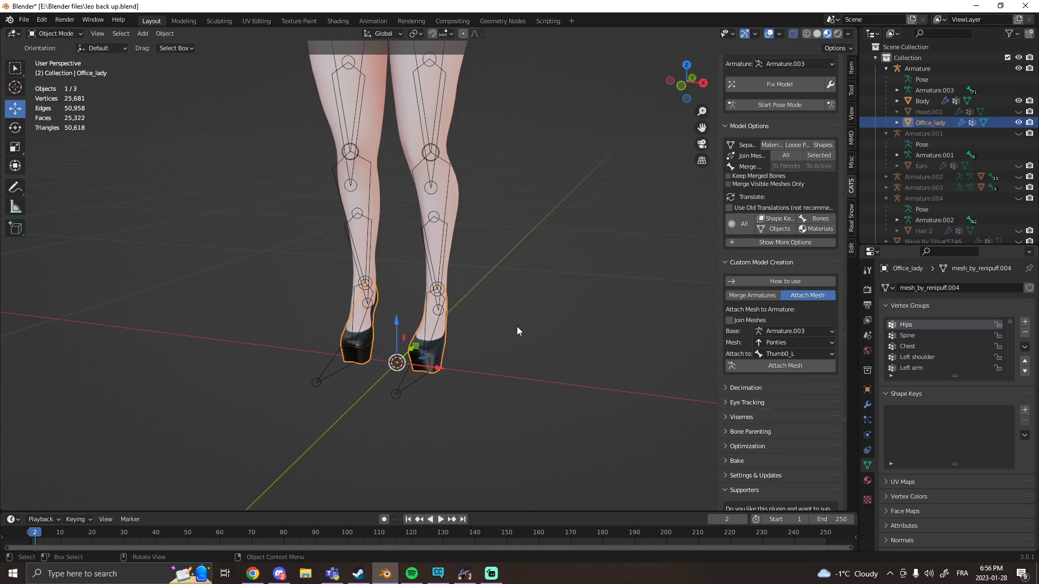
Start pose mode, test the heels by rotating the left knee bone, undo the rotation, and deselect all bones
{"action": "left_click", "coordinate": [768, 104]}
{"action": "middle_click_drag", "start_coordinate": [510, 353], "coordinate": [398, 254]}
{"action": "left_click", "coordinate": [388, 191]}
{"action": "left_click", "coordinate": [388, 179]}
{"action": "left_click_drag", "start_coordinate": [332, 155], "coordinate": [407, 306]}
{"action": "scroll", "coordinate": [407, 306], "scroll_direction": "down", "scroll_amount": 3}
{"action": "middle_click_drag", "start_coordinate": [407, 306], "coordinate": [524, 320]}
{"action": "key", "text": "ctrl+z"}
{"action": "scroll", "coordinate": [479, 366], "scroll_direction": "up", "scroll_amount": 3}
{"action": "middle_click_drag", "start_coordinate": [479, 317], "coordinate": [495, 508], "text": "shift"}
{"action": "left_click", "coordinate": [553, 283]}
{"action": "middle_click_drag", "start_coordinate": [554, 283], "coordinate": [577, 323]}
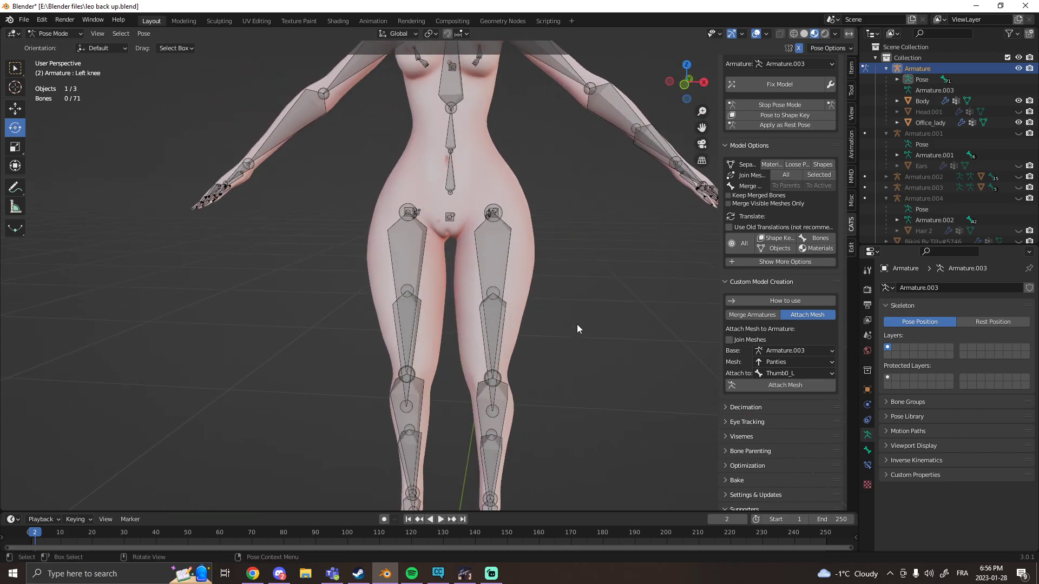
Look over the full posed body and the hidden clothing meshes listed in the outliner
{"action": "scroll", "coordinate": [893, 208], "scroll_direction": "down", "scroll_amount": 2}
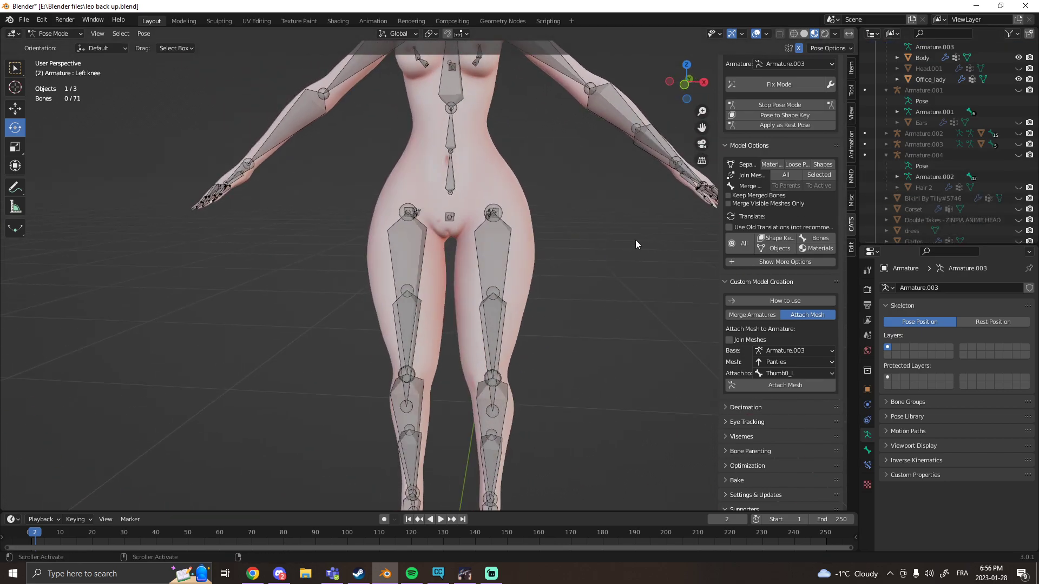
{"action": "scroll", "coordinate": [456, 323], "scroll_direction": "down", "scroll_amount": 5}
{"action": "middle_click_drag", "start_coordinate": [456, 323], "coordinate": [496, 318]}
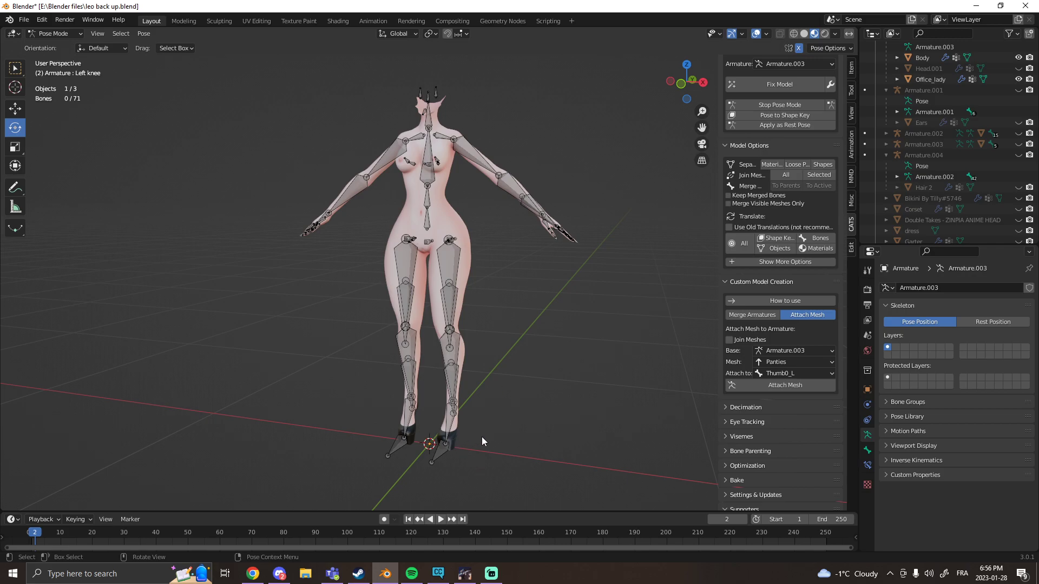
{"action": "left_click", "coordinate": [442, 448]}
{"action": "left_click", "coordinate": [527, 416]}
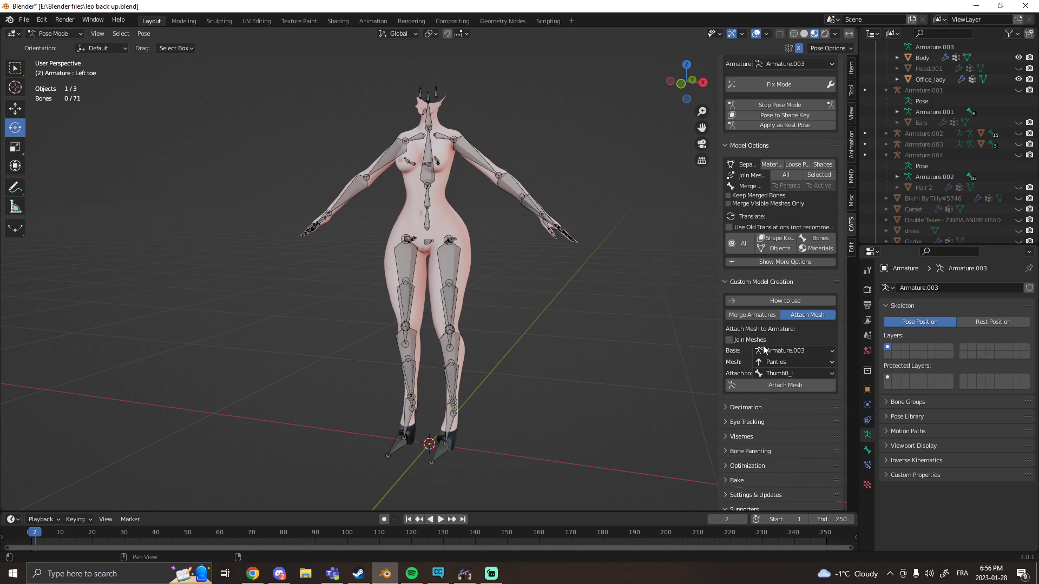
{"action": "scroll", "coordinate": [923, 214], "scroll_direction": "down", "scroll_amount": 6}
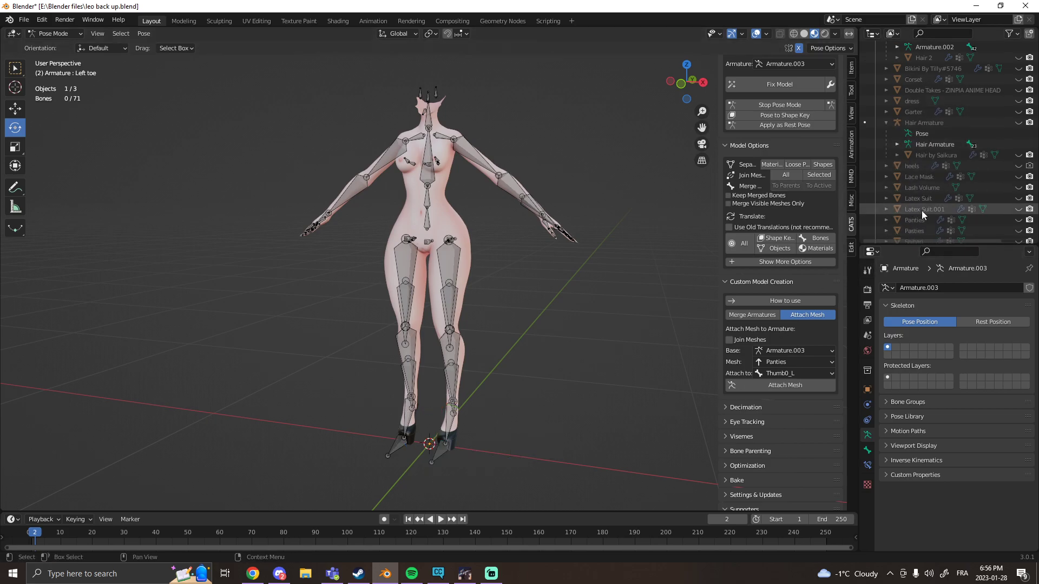
{"action": "scroll", "coordinate": [920, 210], "scroll_direction": "down", "scroll_amount": 1}
Test the heels' deformation by rotating the Twist_Leg_L bone -4.58° and the left knee bone 70.7° about X, and undo the rotations
{"action": "middle_click_drag", "start_coordinate": [599, 370], "coordinate": [442, 268]}
{"action": "left_click", "coordinate": [433, 258]}
{"action": "mouse_move", "coordinate": [429, 284]}
{"action": "left_mouse_down"}
{"action": "mouse_move", "coordinate": [389, 246]}
{"action": "mouse_move", "coordinate": [444, 287]}
{"action": "left_mouse_up"}
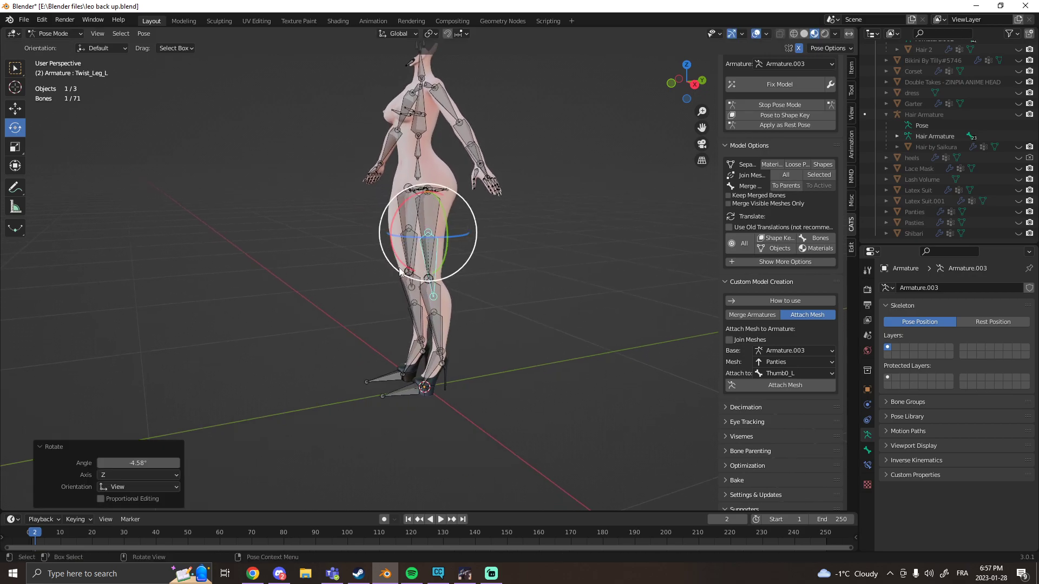
{"action": "left_click", "coordinate": [438, 293]}
{"action": "left_click_drag", "start_coordinate": [393, 275], "coordinate": [534, 314]}
{"action": "middle_click_drag", "start_coordinate": [534, 314], "coordinate": [600, 298]}
{"action": "scroll", "coordinate": [546, 317], "scroll_direction": "up", "scroll_amount": 3}
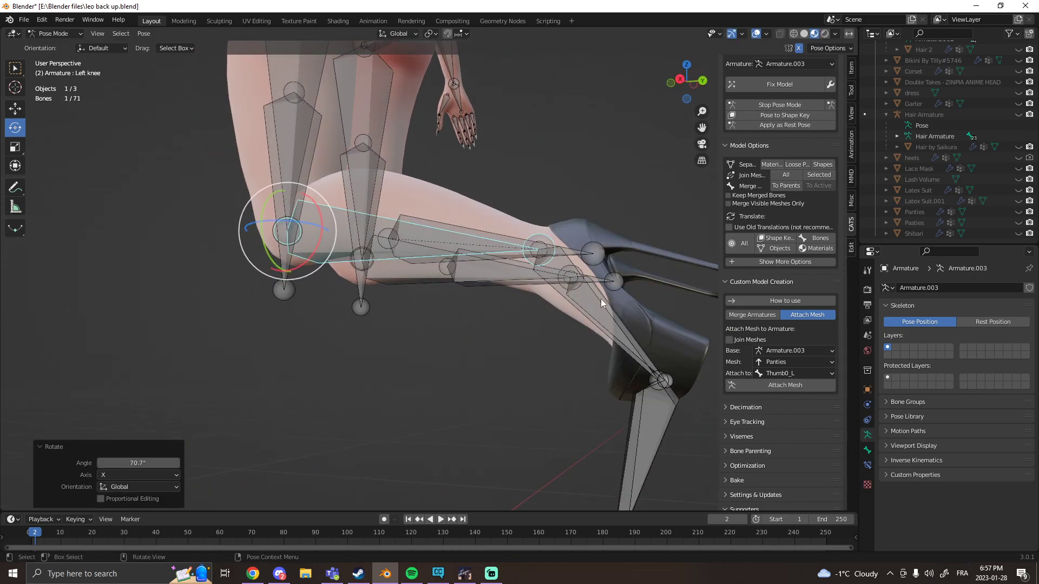
{"action": "left_click", "coordinate": [586, 317]}
{"action": "left_click_drag", "start_coordinate": [573, 269], "coordinate": [569, 303]}
{"action": "middle_click_drag", "start_coordinate": [569, 303], "coordinate": [599, 307]}
{"action": "key", "text": "ctrl+z"}
{"action": "key", "text": "ctrl+z"}
{"action": "key", "text": "ctrl+z"}
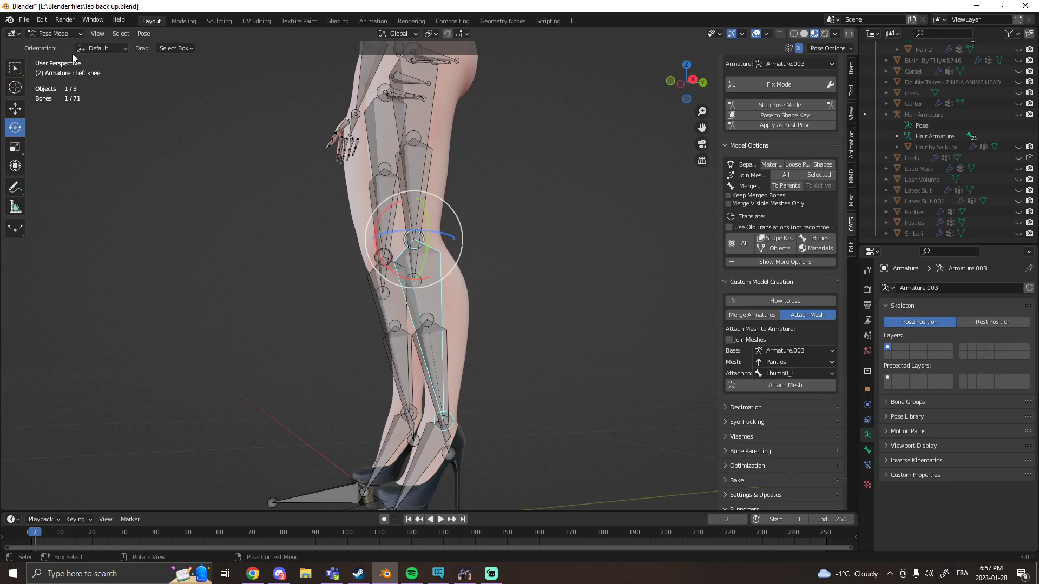
Return to Object Mode, unhide the Panties mesh, and select it
{"action": "left_click", "coordinate": [60, 34]}
{"action": "left_click", "coordinate": [57, 46]}
{"action": "middle_click_drag", "start_coordinate": [199, 228], "coordinate": [295, 238]}
{"action": "middle_click_drag", "start_coordinate": [295, 238], "coordinate": [316, 408], "text": "shift"}
{"action": "left_click", "coordinate": [1018, 211]}
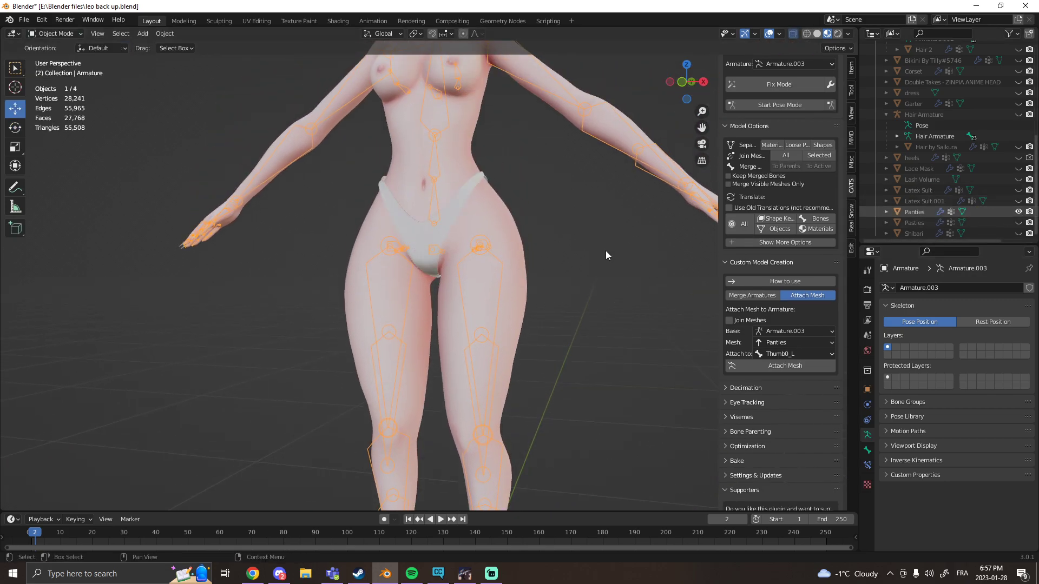
{"action": "scroll", "coordinate": [537, 236], "scroll_direction": "up", "scroll_amount": 2}
{"action": "middle_click_drag", "start_coordinate": [513, 231], "coordinate": [465, 294]}
{"action": "left_click", "coordinate": [437, 253]}
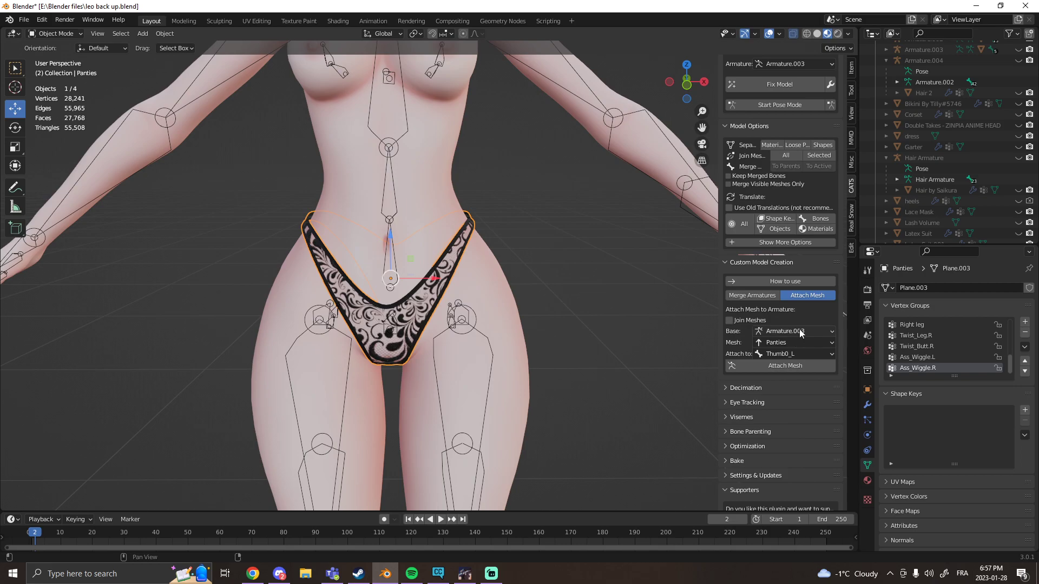
Attach the Panties mesh to Armature.003 at the Spine bone with CATS Attach Mesh
{"action": "left_click", "coordinate": [793, 352]}
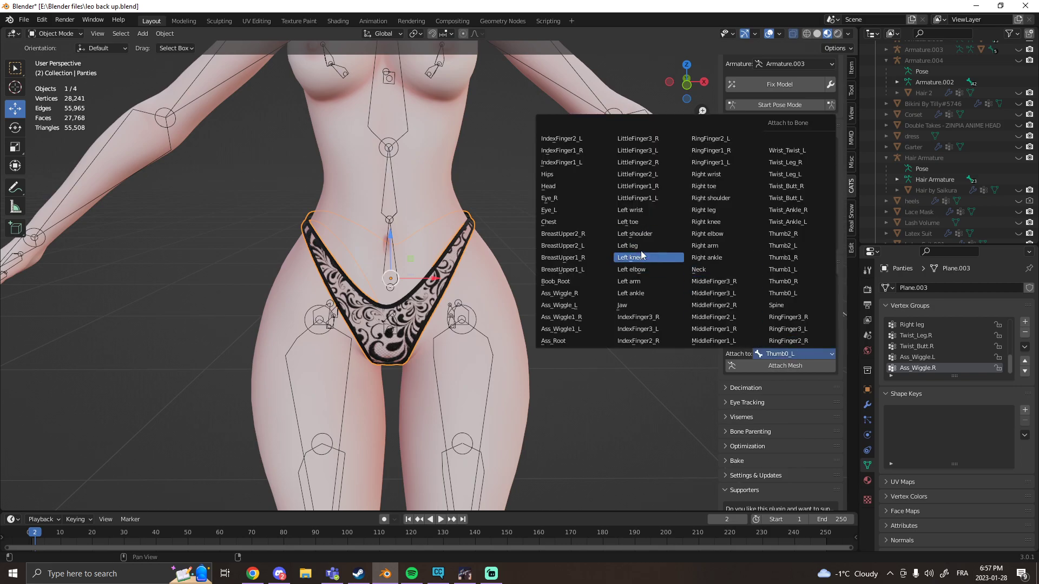
{"action": "left_click", "coordinate": [777, 305]}
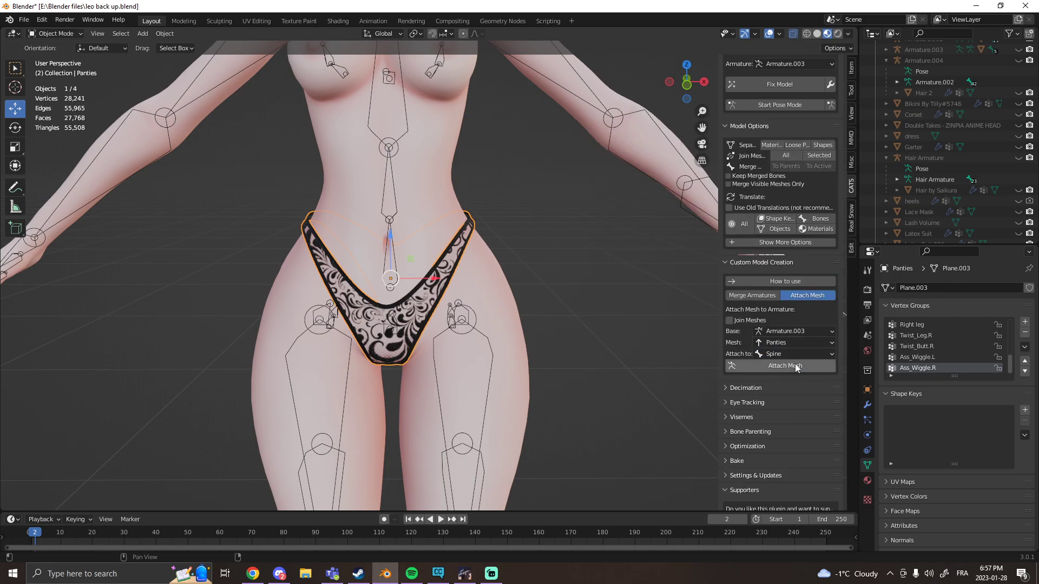
{"action": "left_click", "coordinate": [796, 366]}
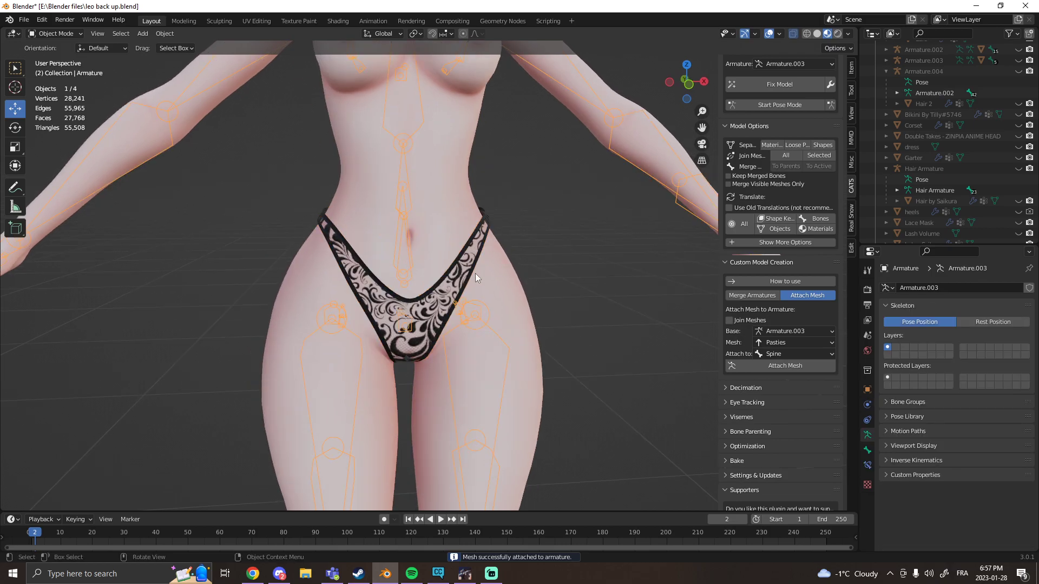
Select the Body mesh, add the Panties as the active object, and switch to Weight Paint mode
{"action": "left_click", "coordinate": [472, 273]}
{"action": "left_click", "coordinate": [514, 284]}
{"action": "left_click", "coordinate": [482, 236], "text": "shift"}
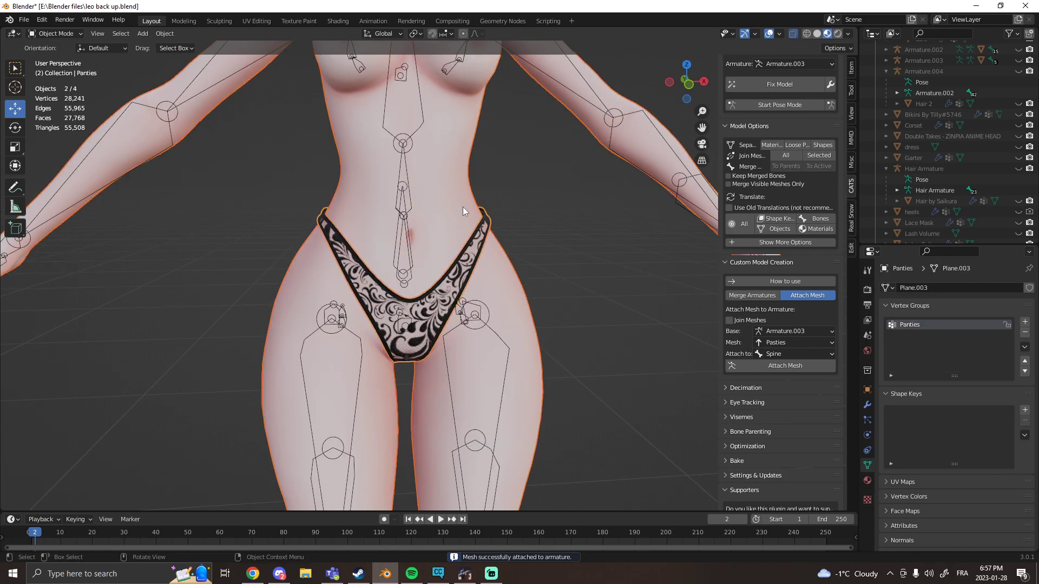
{"action": "left_click", "coordinate": [54, 33]}
{"action": "left_click", "coordinate": [54, 82]}
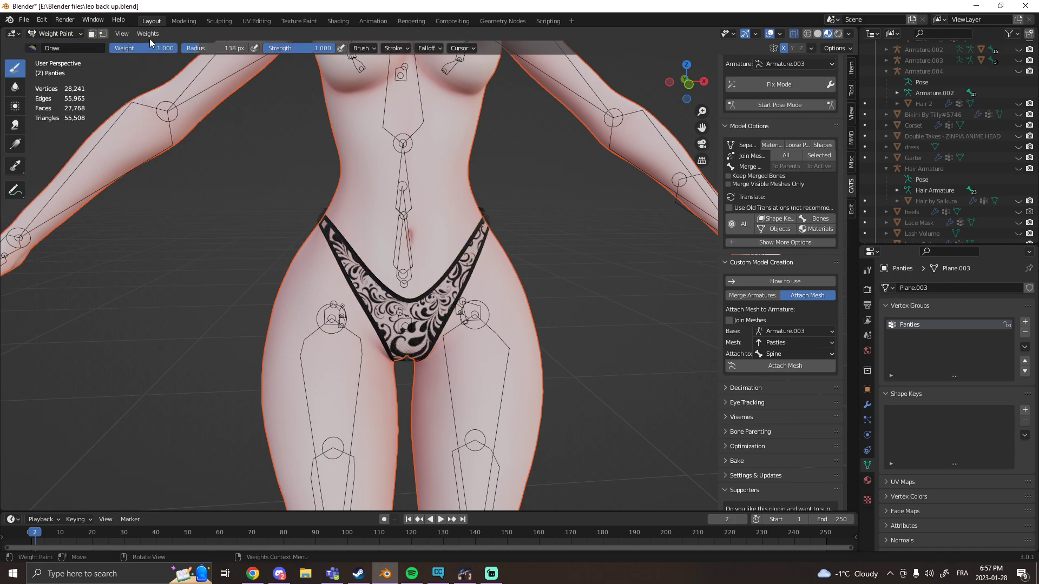
{"action": "left_click", "coordinate": [149, 35]}
{"action": "left_click", "coordinate": [54, 34]}
{"action": "left_click", "coordinate": [51, 46]}
{"action": "left_click", "coordinate": [502, 293]}
{"action": "left_click", "coordinate": [460, 262], "text": "shift"}
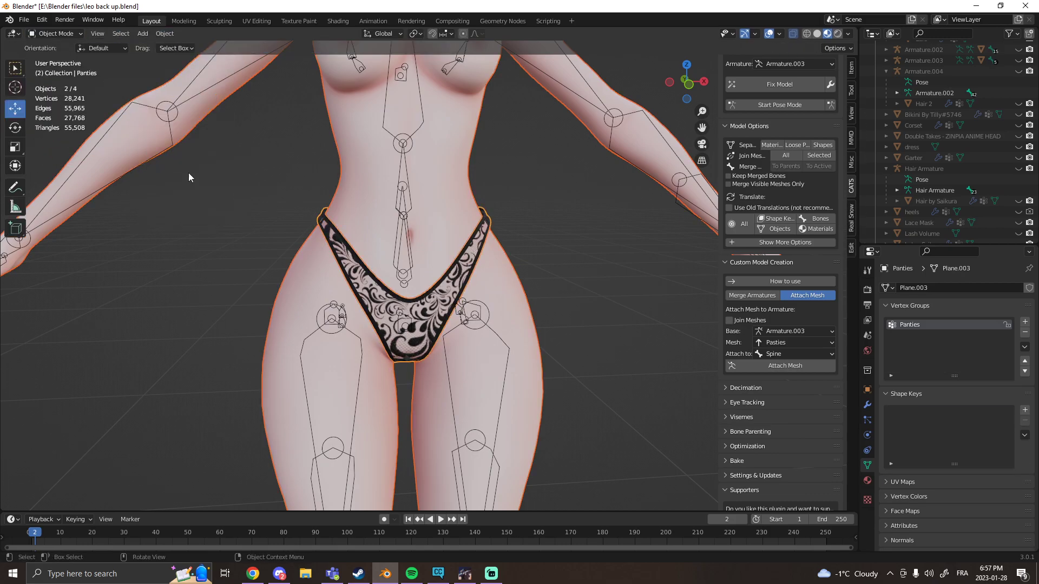
{"action": "left_click", "coordinate": [54, 34]}
{"action": "left_click", "coordinate": [69, 93]}
Transfer weights from the Body to the Panties with Nearest Face Interpolated mapping and source layers By Name
{"action": "left_click", "coordinate": [148, 34]}
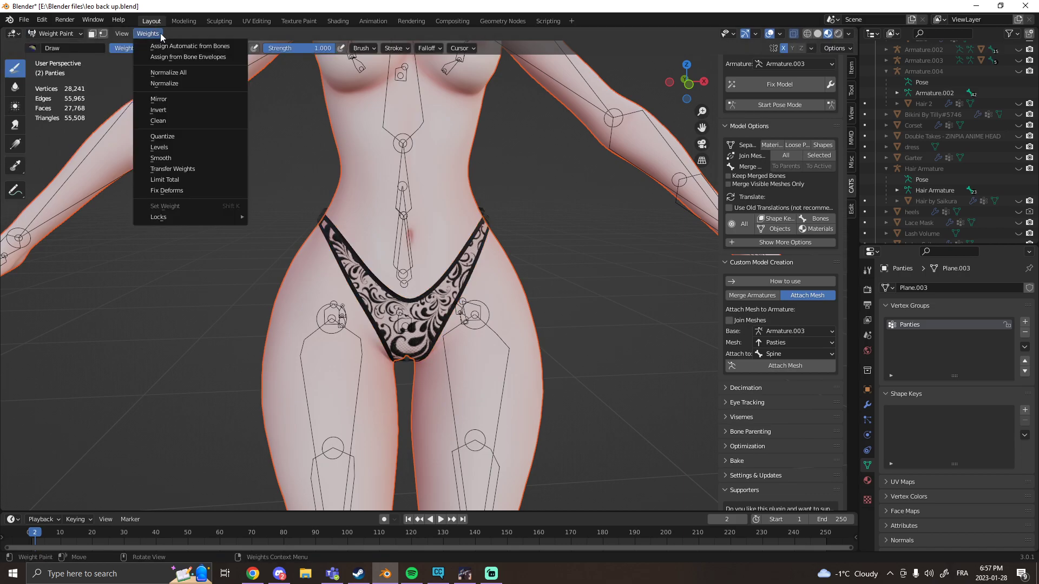
{"action": "left_click", "coordinate": [185, 169]}
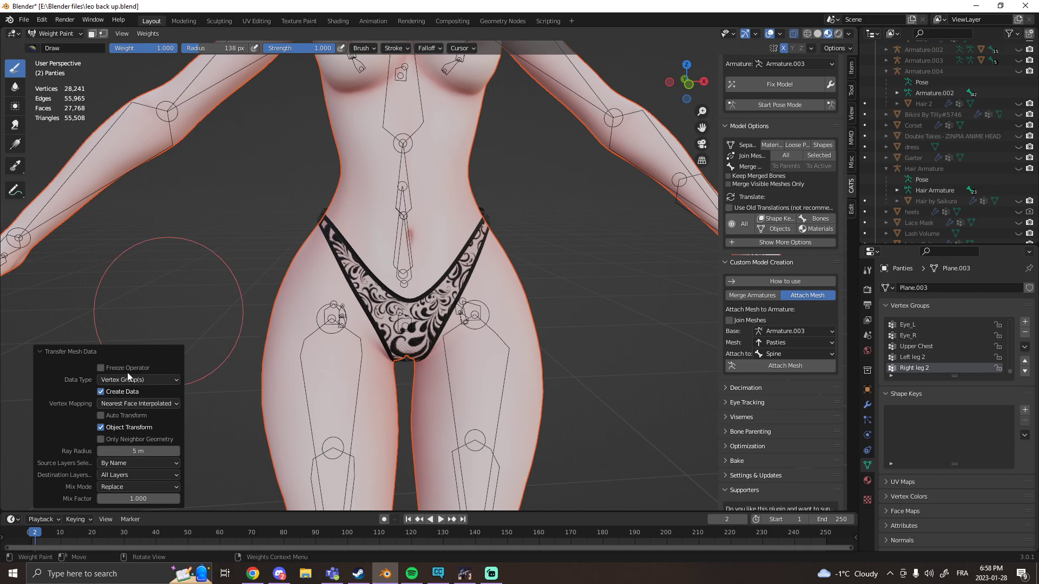
{"action": "left_click", "coordinate": [191, 301]}
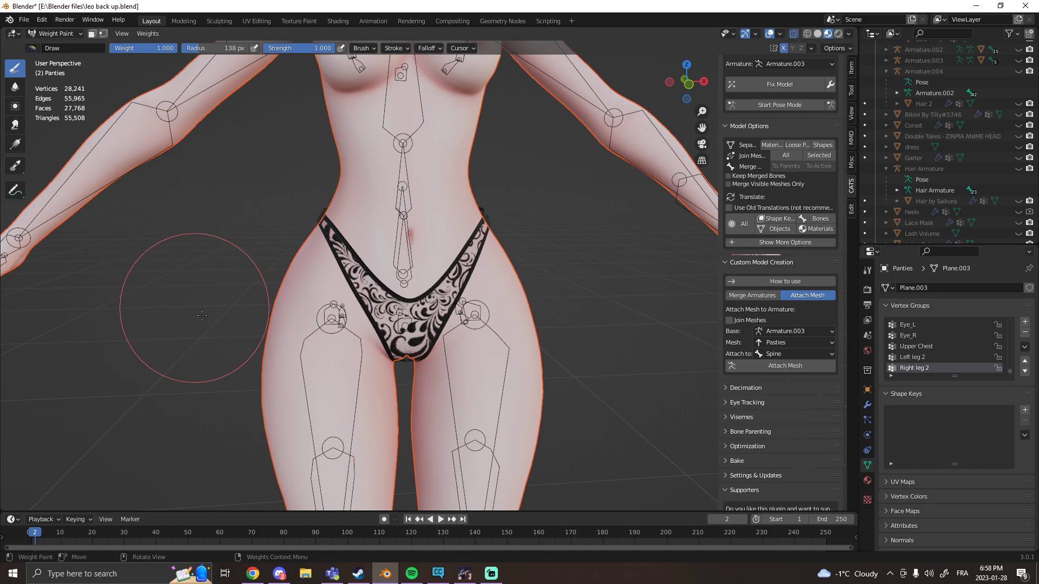
Return to Object Mode, select the armature, and delete its leftover Panties bone in Edit Mode
{"action": "left_click", "coordinate": [50, 36]}
{"action": "left_click", "coordinate": [54, 47]}
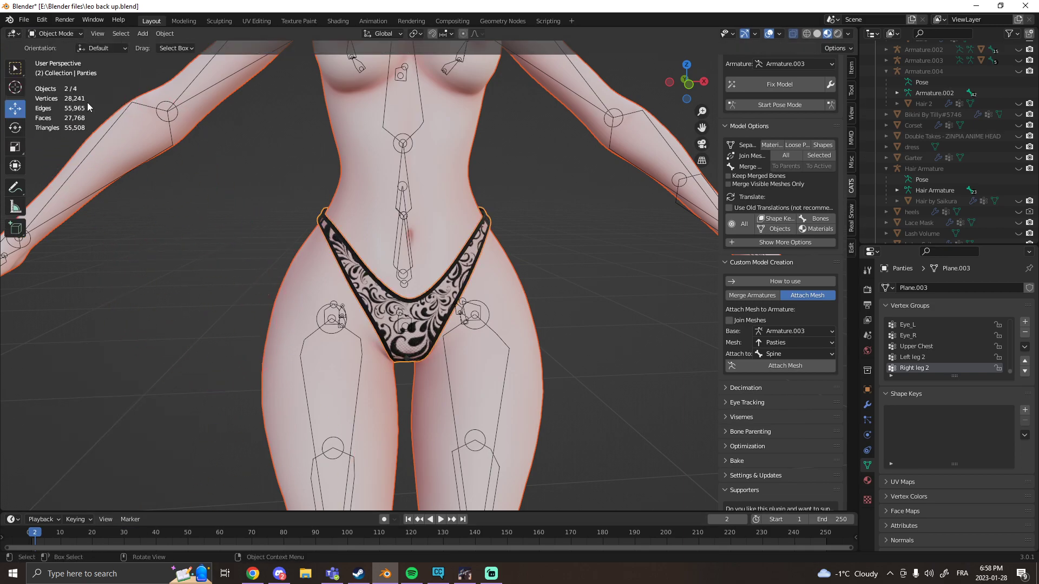
{"action": "left_click", "coordinate": [408, 247]}
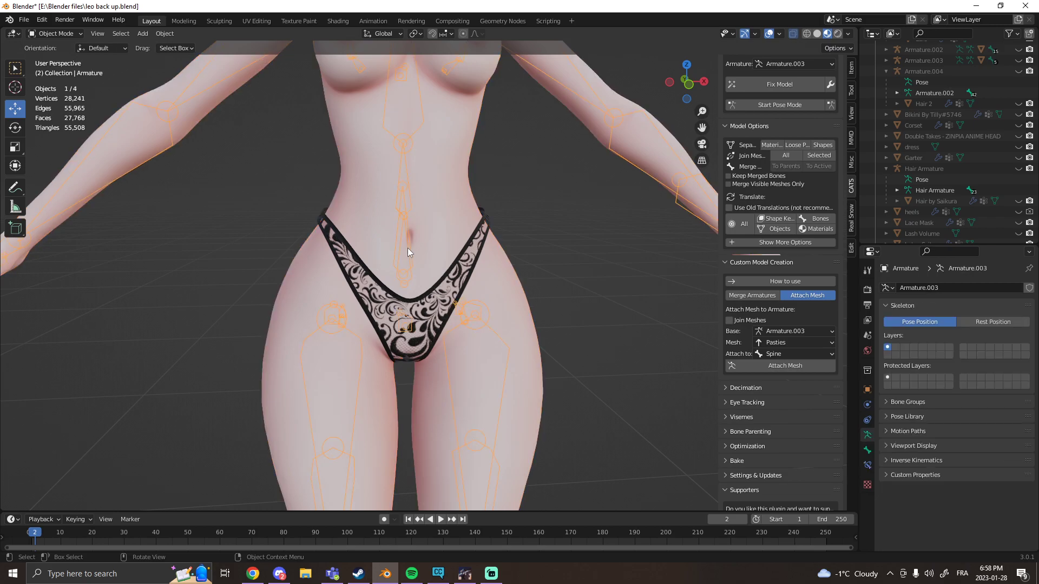
{"action": "key", "text": "Tab"}
{"action": "left_click", "coordinate": [400, 234]}
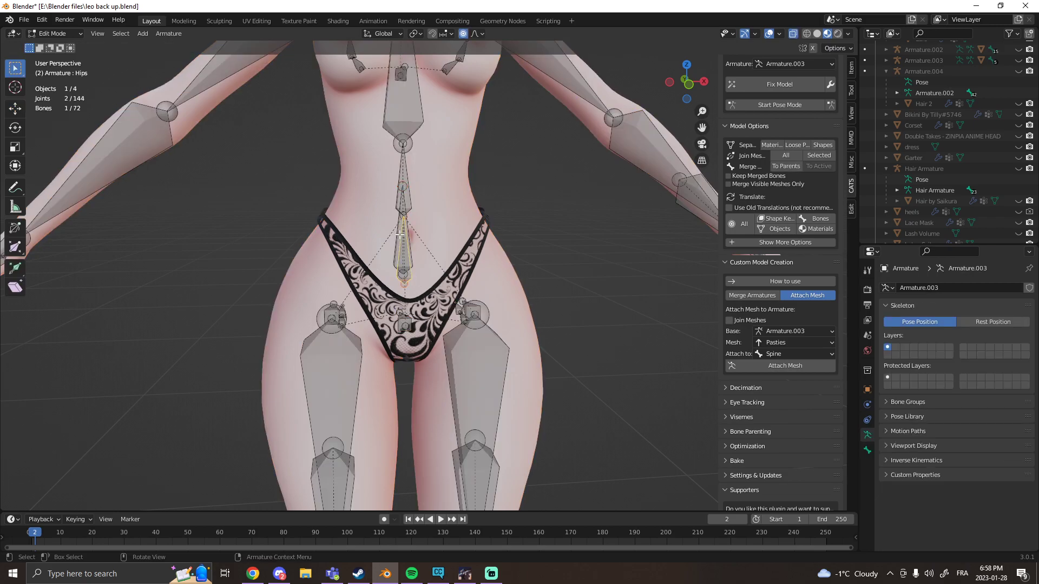
{"action": "scroll", "coordinate": [584, 329], "scroll_direction": "up", "scroll_amount": 3}
{"action": "middle_click_drag", "start_coordinate": [585, 329], "coordinate": [623, 349]}
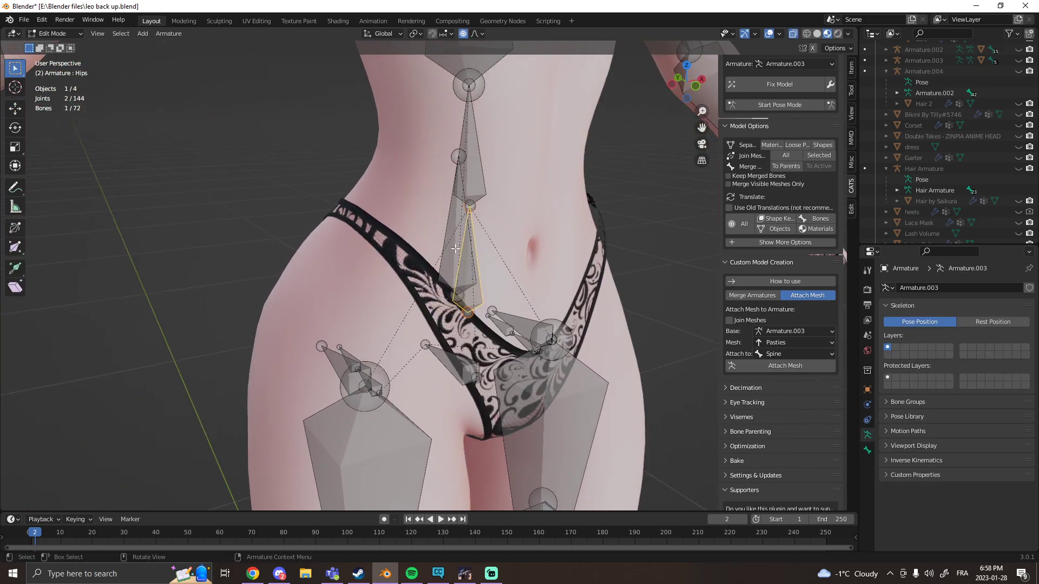
{"action": "left_click", "coordinate": [453, 221]}
{"action": "key", "text": "x"}
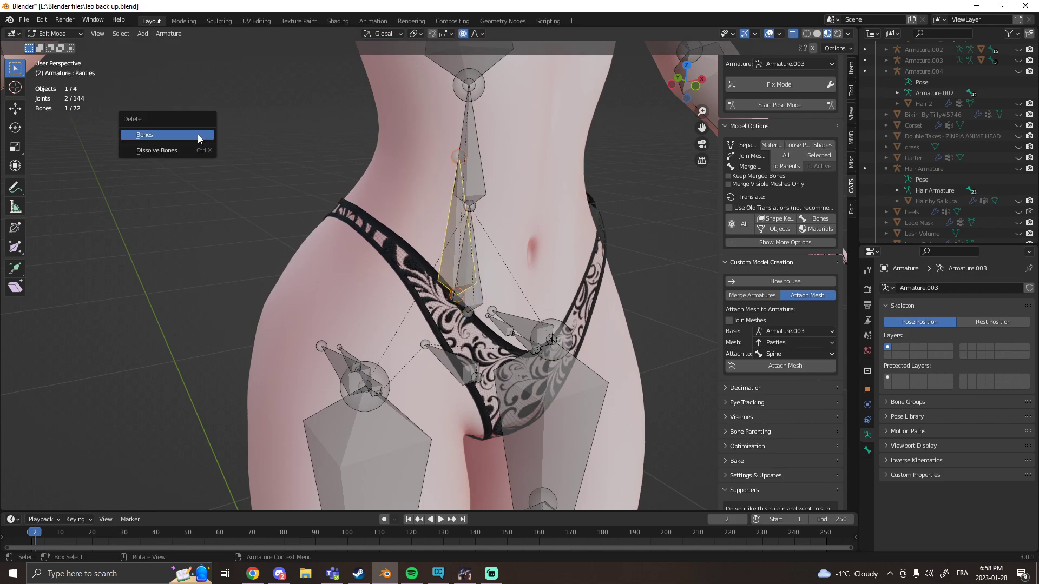
{"action": "left_click", "coordinate": [198, 135]}
{"action": "middle_click_drag", "start_coordinate": [360, 258], "coordinate": [308, 254]}
Switch back to Object Mode, select the Panties mesh, and remove its Panties vertex group
{"action": "left_click", "coordinate": [49, 33]}
{"action": "left_click", "coordinate": [49, 46]}
{"action": "scroll", "coordinate": [213, 281], "scroll_direction": "down", "scroll_amount": 3}
{"action": "left_click", "coordinate": [328, 235]}
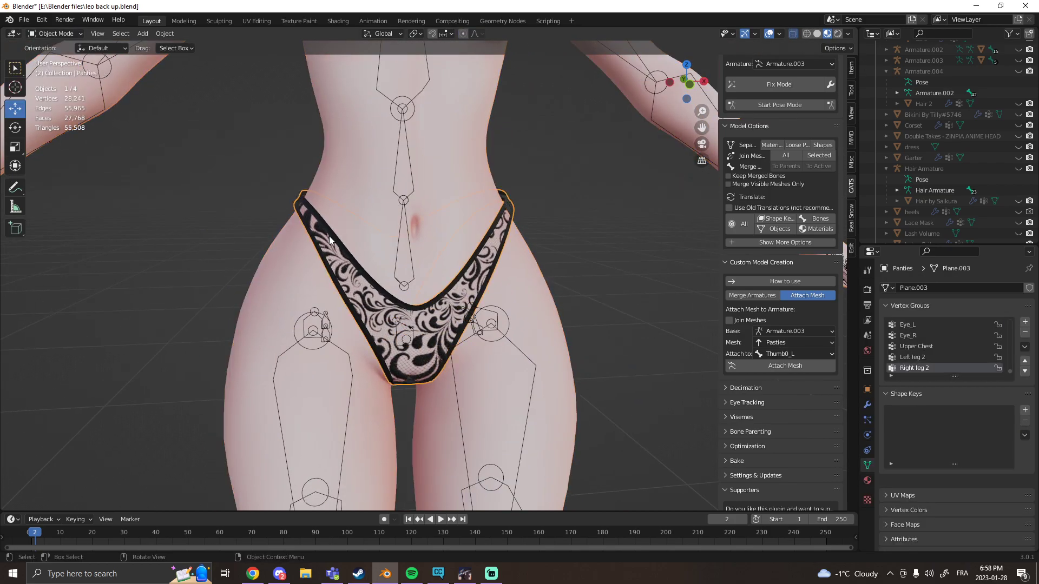
{"action": "left_click_drag", "start_coordinate": [1007, 371], "coordinate": [956, 324]}
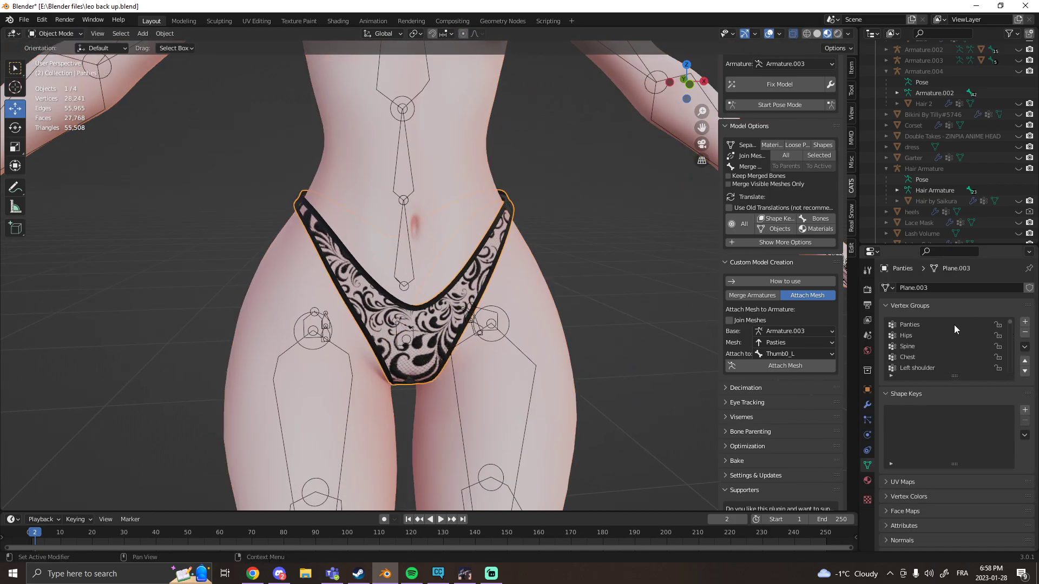
{"action": "left_click", "coordinate": [1024, 334]}
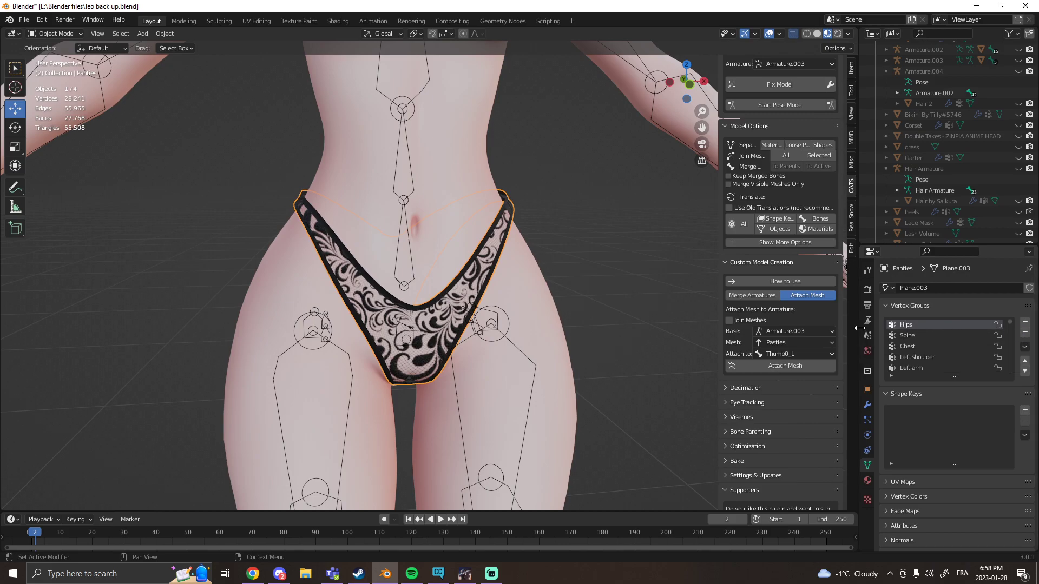
Start Pose Mode on the armature, test the attachment by rotating the bone at the hips about X, and undo the rotation
{"action": "scroll", "coordinate": [543, 339], "scroll_direction": "down", "scroll_amount": 3}
{"action": "middle_click_drag", "start_coordinate": [543, 338], "coordinate": [450, 301]}
{"action": "left_click", "coordinate": [451, 303]}
{"action": "scroll", "coordinate": [469, 359], "scroll_direction": "down", "scroll_amount": 1}
{"action": "middle_click_drag", "start_coordinate": [469, 360], "coordinate": [394, 280]}
{"action": "left_click", "coordinate": [779, 105]}
{"action": "left_click_drag", "start_coordinate": [378, 260], "coordinate": [373, 289]}
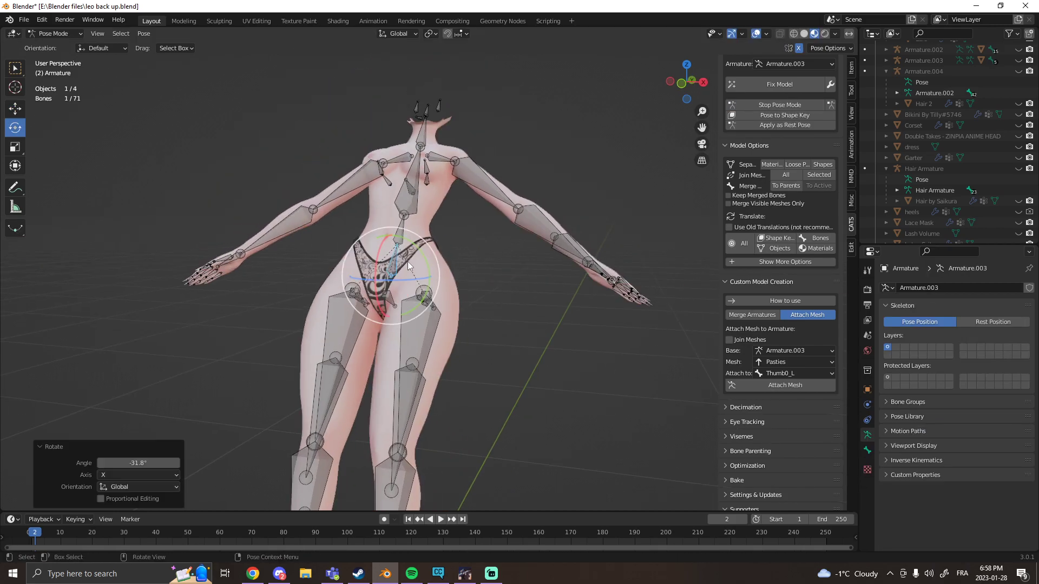
{"action": "key", "text": "ctrl+z"}
Rotate the Left leg bone outward about -102° on the Y axis to spread the mirrored legs and expose the Panties' underside
{"action": "left_click", "coordinate": [494, 367]}
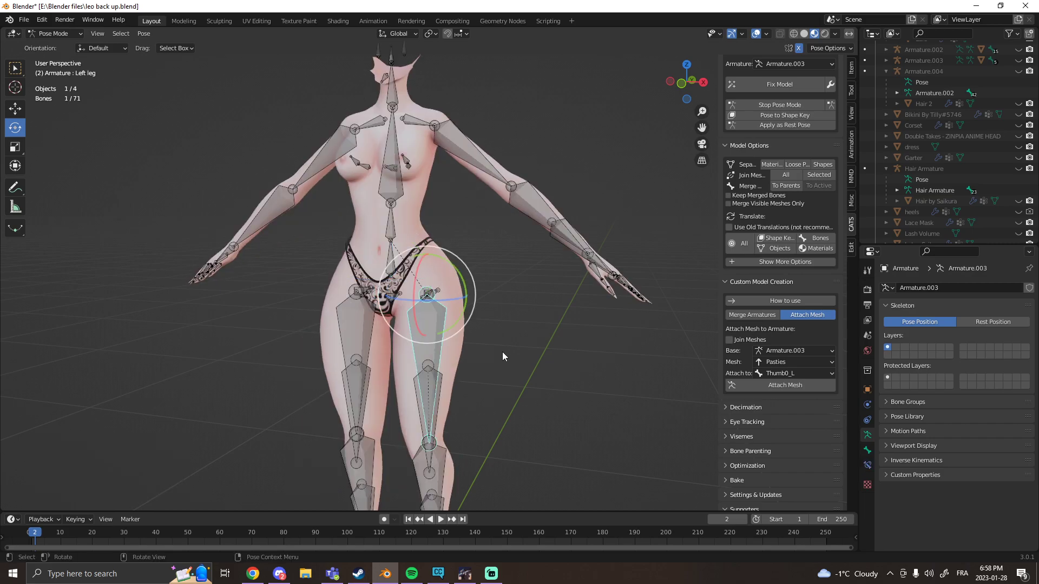
{"action": "middle_click_drag", "start_coordinate": [507, 353], "coordinate": [492, 320]}
{"action": "left_click_drag", "start_coordinate": [424, 323], "coordinate": [458, 375]}
{"action": "middle_click_drag", "start_coordinate": [458, 376], "coordinate": [337, 214]}
{"action": "scroll", "coordinate": [450, 300], "scroll_direction": "up", "scroll_amount": 3}
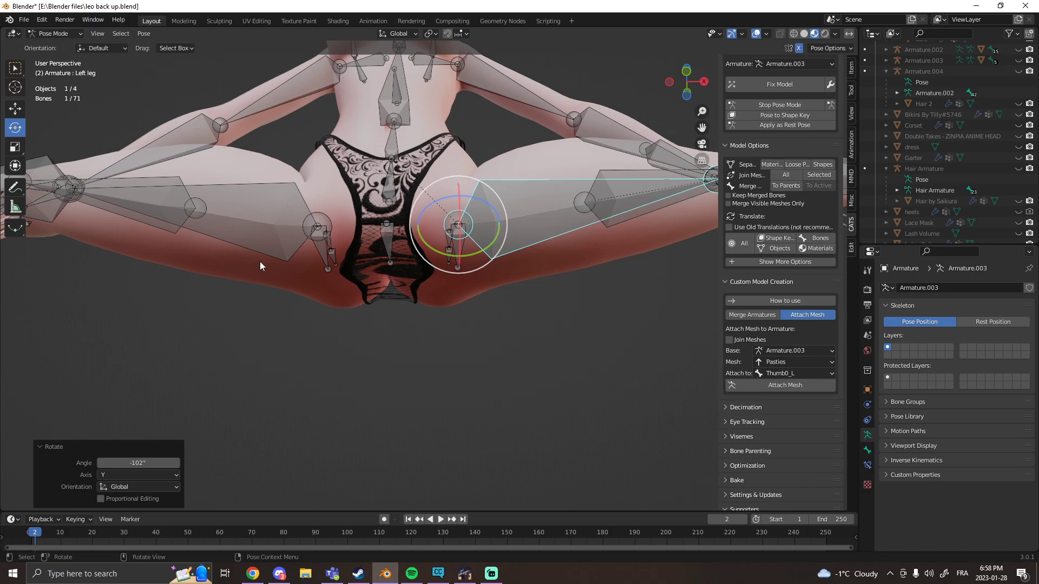
{"action": "left_click", "coordinate": [62, 34]}
{"action": "left_click", "coordinate": [71, 41]}
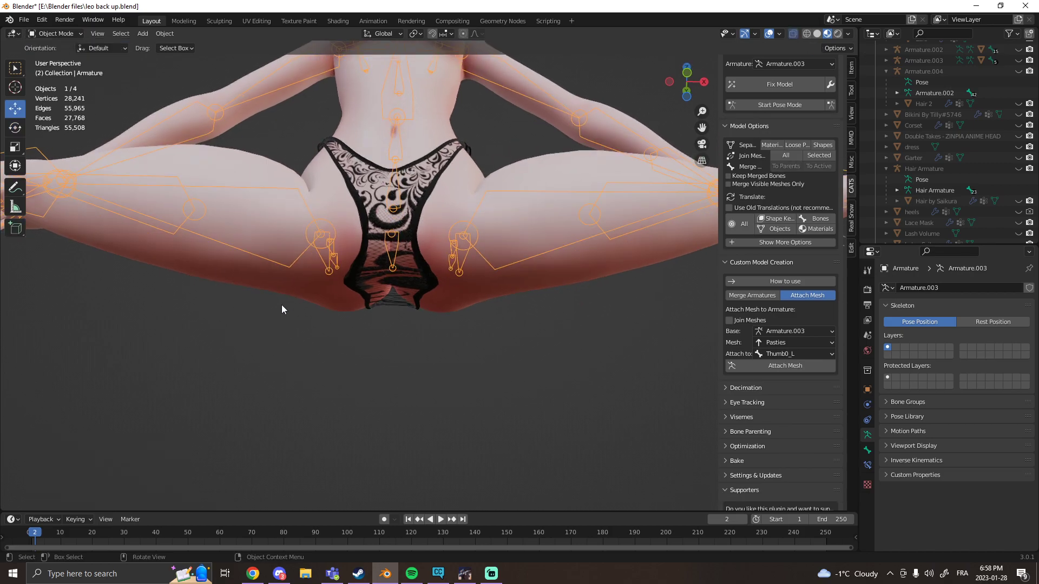
{"action": "left_click", "coordinate": [371, 216], "text": "shift"}
{"action": "middle_click_drag", "start_coordinate": [362, 230], "coordinate": [348, 257]}
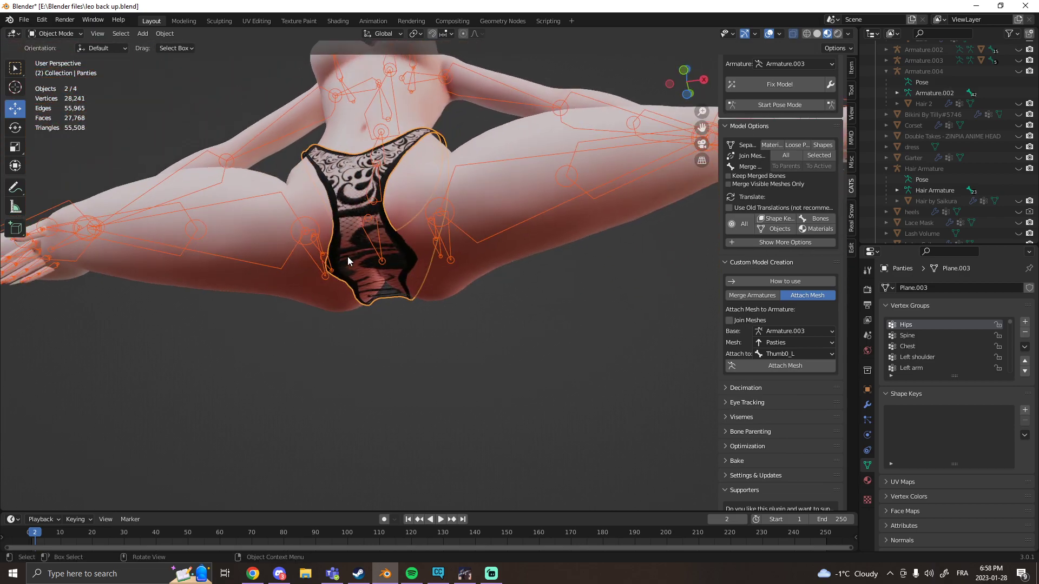
{"action": "left_click", "coordinate": [52, 34]}
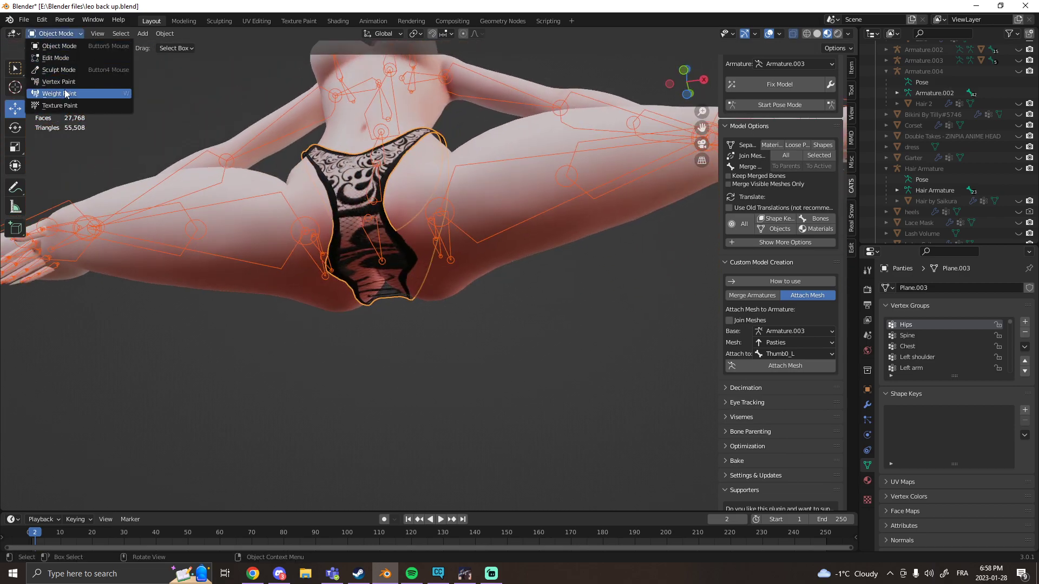
{"action": "left_click", "coordinate": [54, 83]}
{"action": "middle_click_drag", "start_coordinate": [368, 275], "coordinate": [351, 249]}
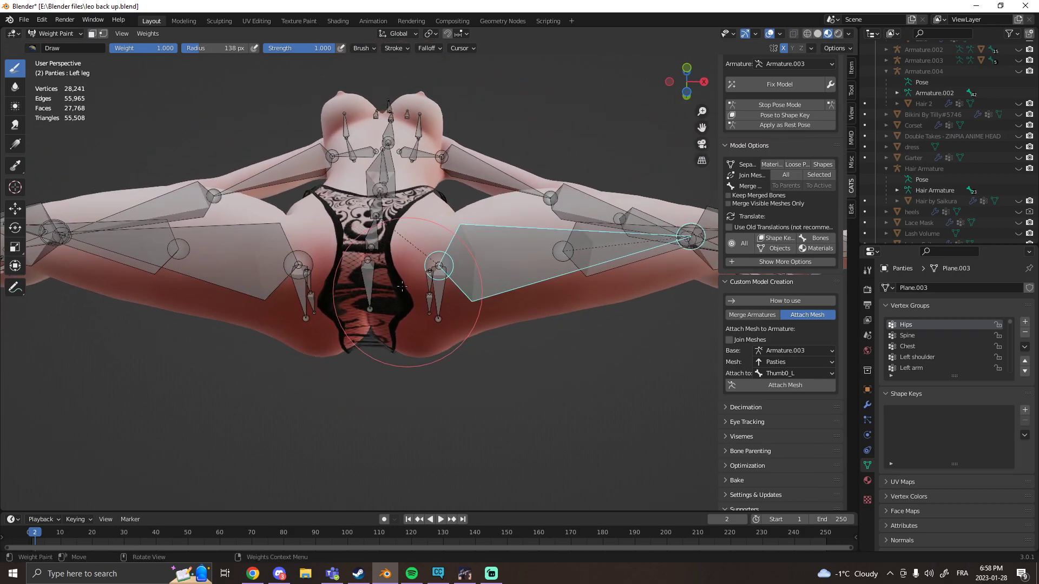
From Object Mode, select the armature and then the Panties, enter Weight Paint mode, and make the Left leg bone active
{"action": "left_click", "coordinate": [54, 34]}
{"action": "left_click", "coordinate": [54, 46]}
{"action": "middle_click_drag", "start_coordinate": [243, 228], "coordinate": [245, 251]}
{"action": "left_click", "coordinate": [192, 171]}
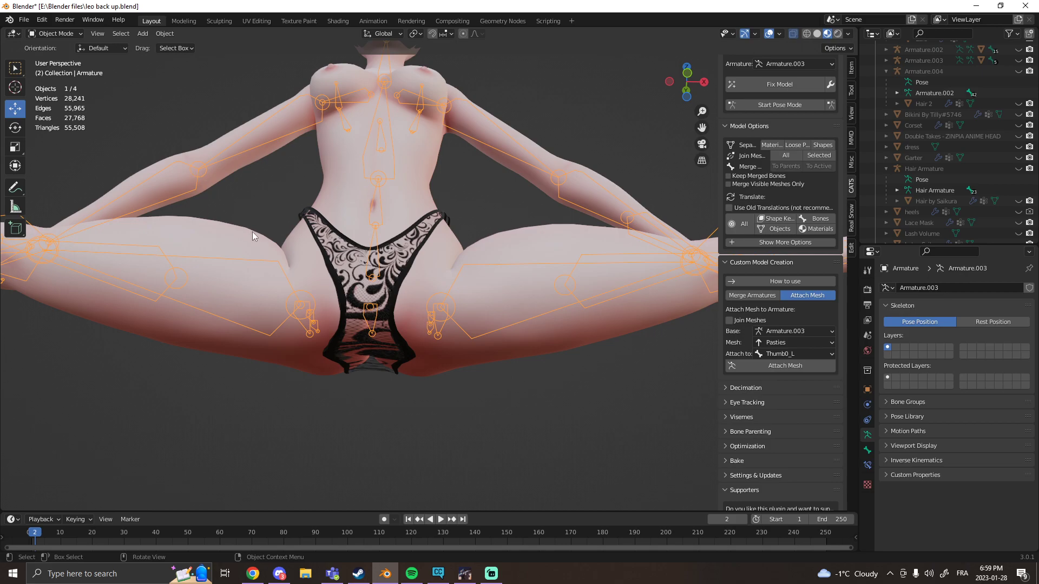
{"action": "left_click", "coordinate": [329, 253], "text": "shift"}
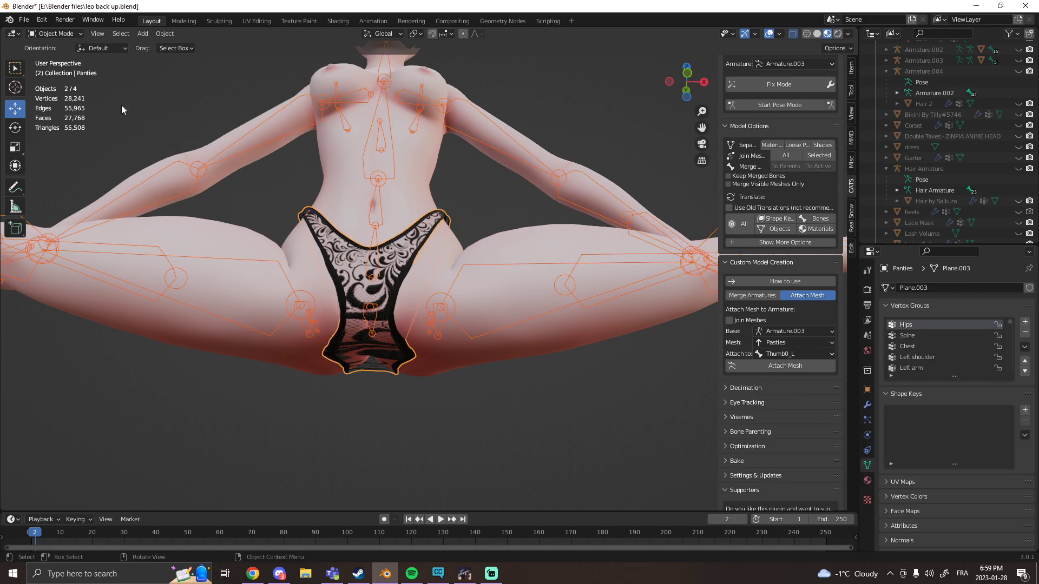
{"action": "left_click", "coordinate": [59, 34]}
{"action": "left_click", "coordinate": [54, 93]}
{"action": "middle_click_drag", "start_coordinate": [303, 325], "coordinate": [328, 361]}
{"action": "left_click", "coordinate": [480, 274], "text": "ctrl"}
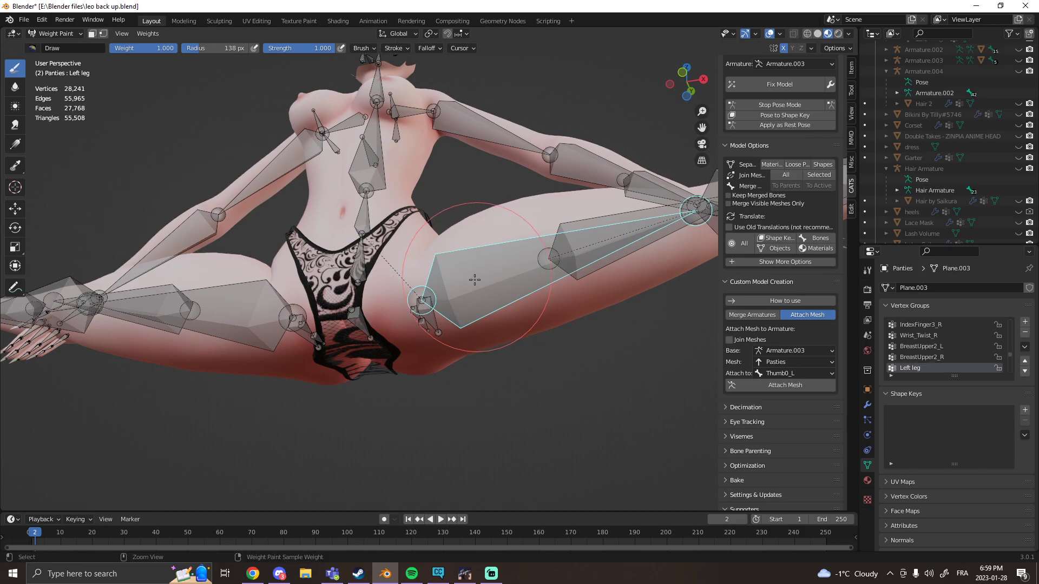
Set the viewport to wireframe shading to show the Left leg weights on the Panties
{"action": "left_click", "coordinate": [809, 34]}
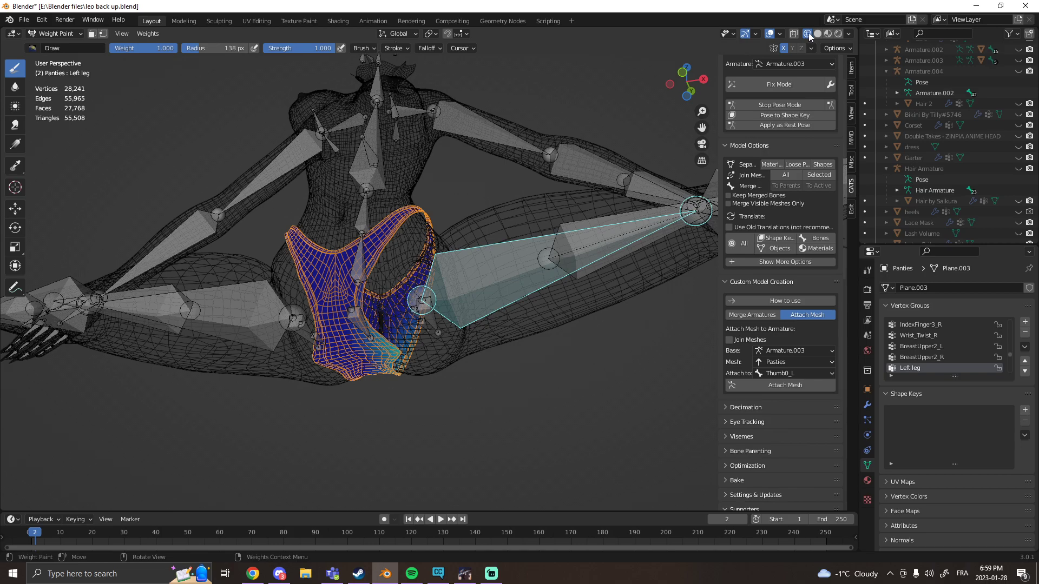
{"action": "left_click", "coordinate": [816, 34]}
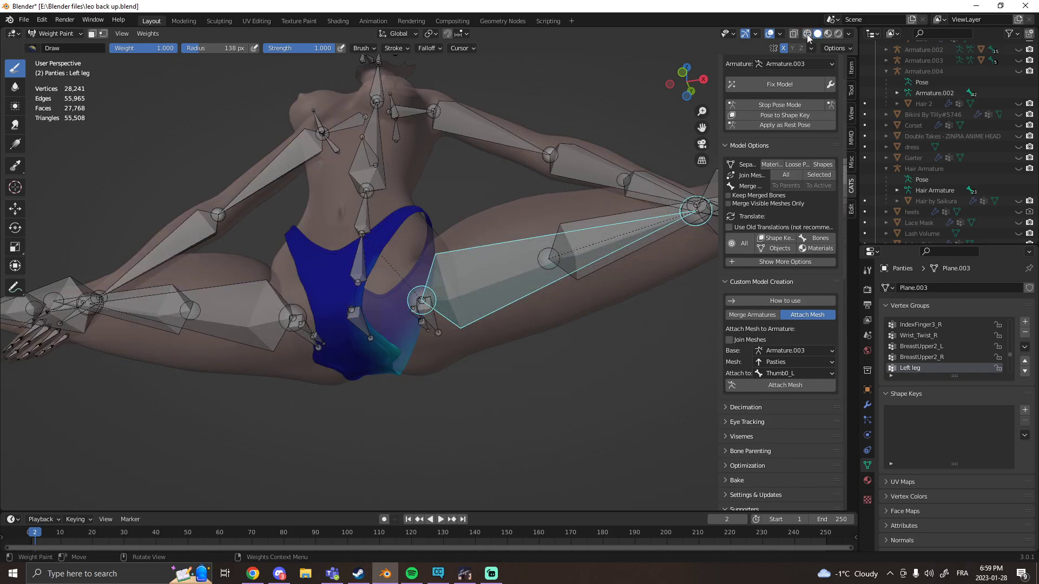
{"action": "left_click", "coordinate": [806, 33]}
{"action": "scroll", "coordinate": [409, 324], "scroll_direction": "up", "scroll_amount": 6}
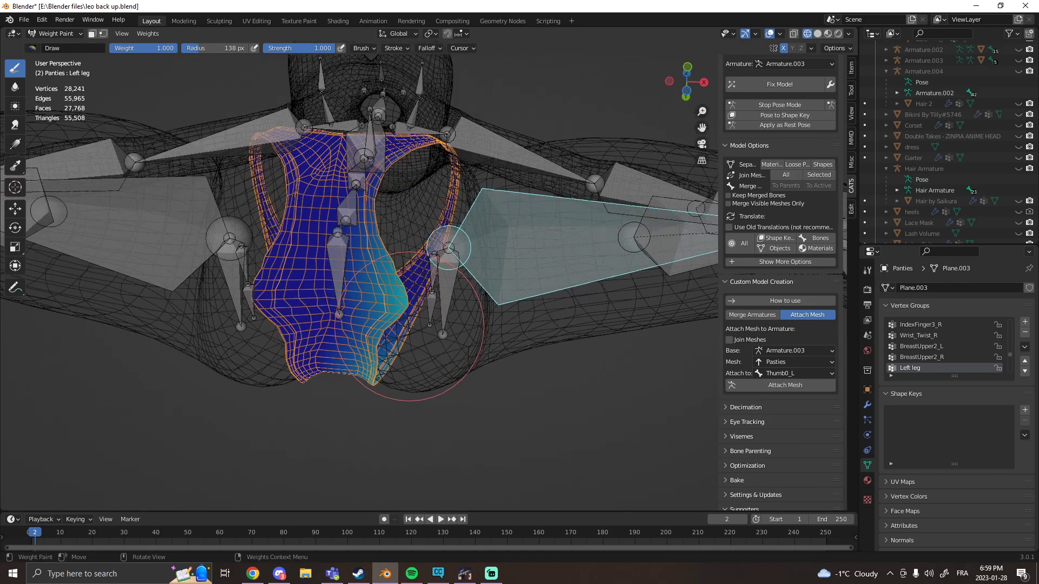
{"action": "scroll", "coordinate": [409, 324], "scroll_direction": "up", "scroll_amount": 2}
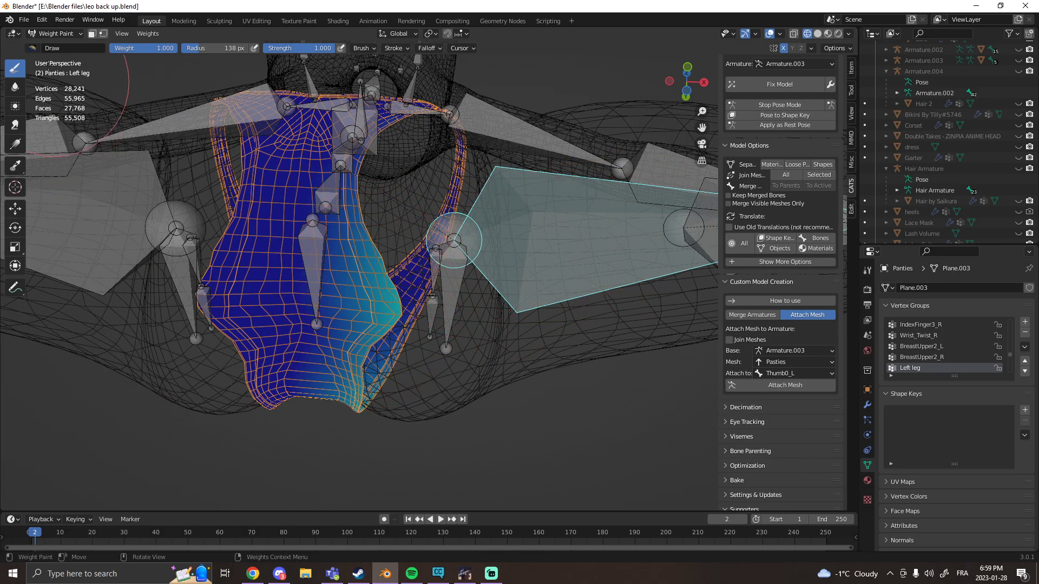
Set the Draw brush weight to 0 and paint away the Left leg weights along the Panties' crotch strip
{"action": "right_click", "coordinate": [191, 204]}
{"action": "left_click_drag", "start_coordinate": [164, 204], "coordinate": [49, 208]}
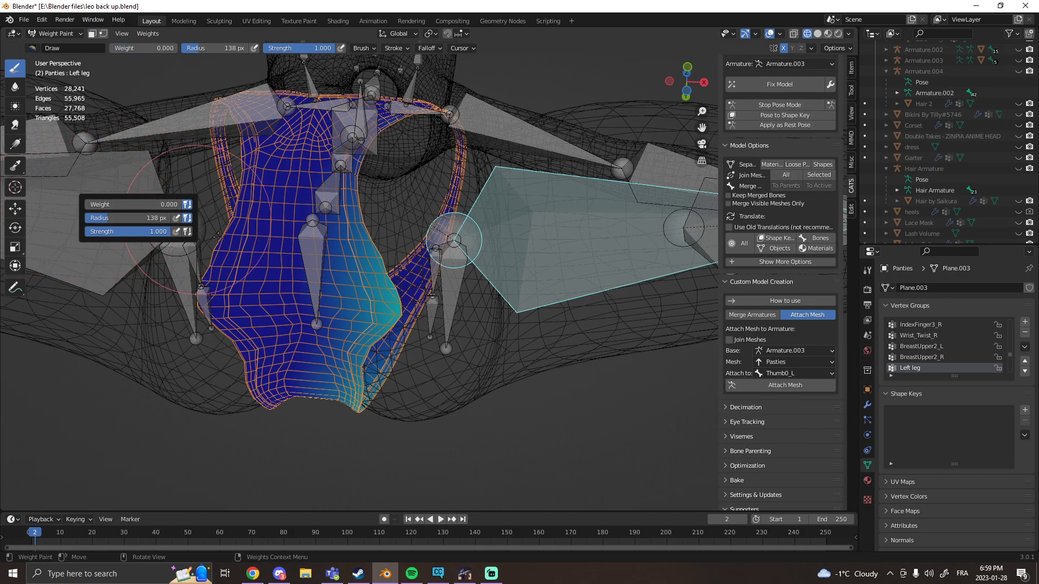
{"action": "mouse_move", "coordinate": [375, 266]}
{"action": "left_mouse_down"}
{"action": "mouse_move", "coordinate": [354, 228]}
{"action": "mouse_move", "coordinate": [358, 257]}
{"action": "mouse_move", "coordinate": [325, 233]}
{"action": "mouse_move", "coordinate": [344, 249]}
{"action": "left_mouse_up"}
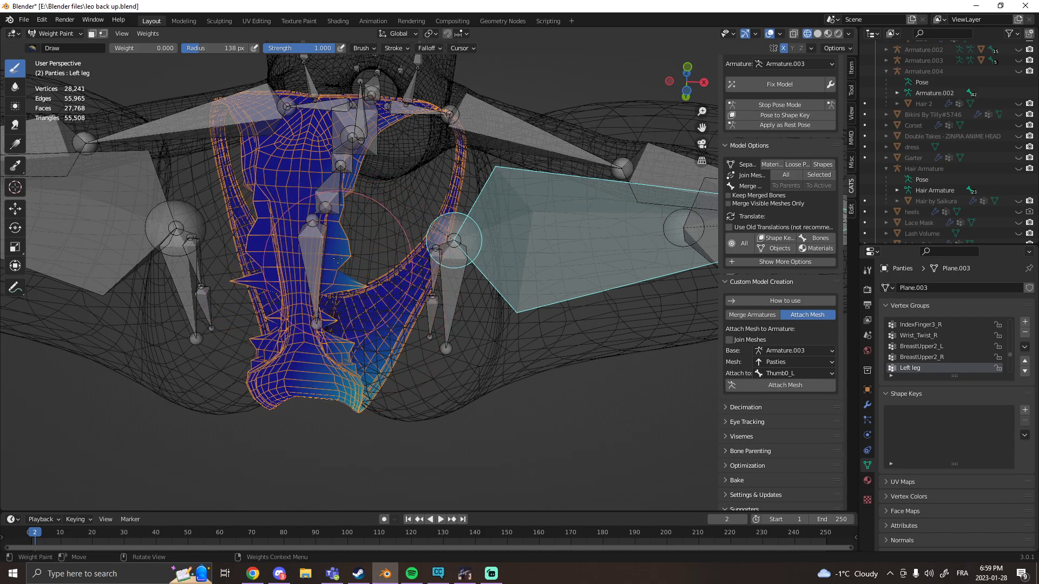
{"action": "left_click_drag", "start_coordinate": [352, 292], "coordinate": [350, 363]}
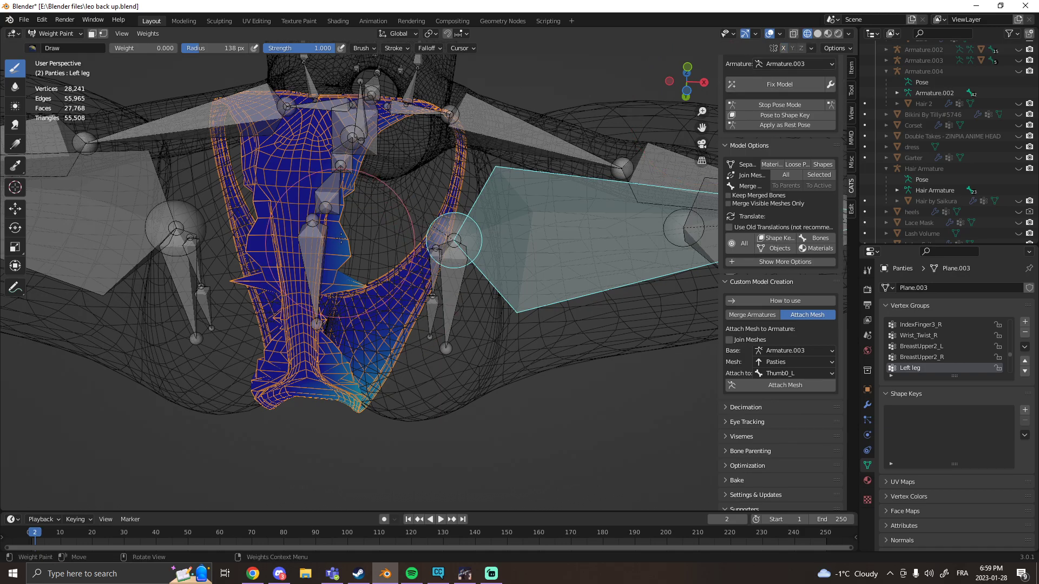
{"action": "middle_click_drag", "start_coordinate": [337, 279], "coordinate": [410, 388]}
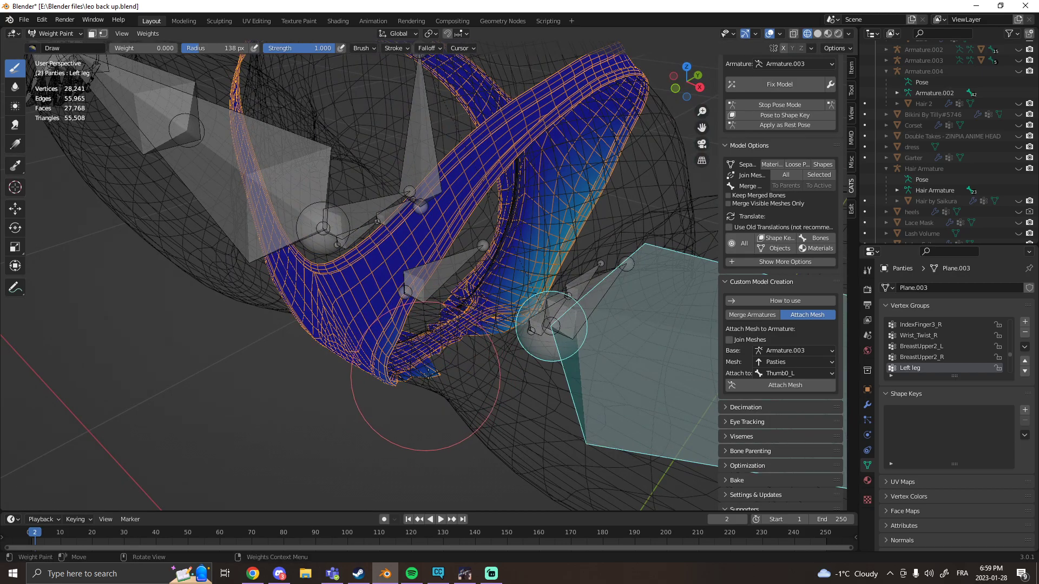
{"action": "middle_click_drag", "start_coordinate": [467, 374], "coordinate": [417, 242]}
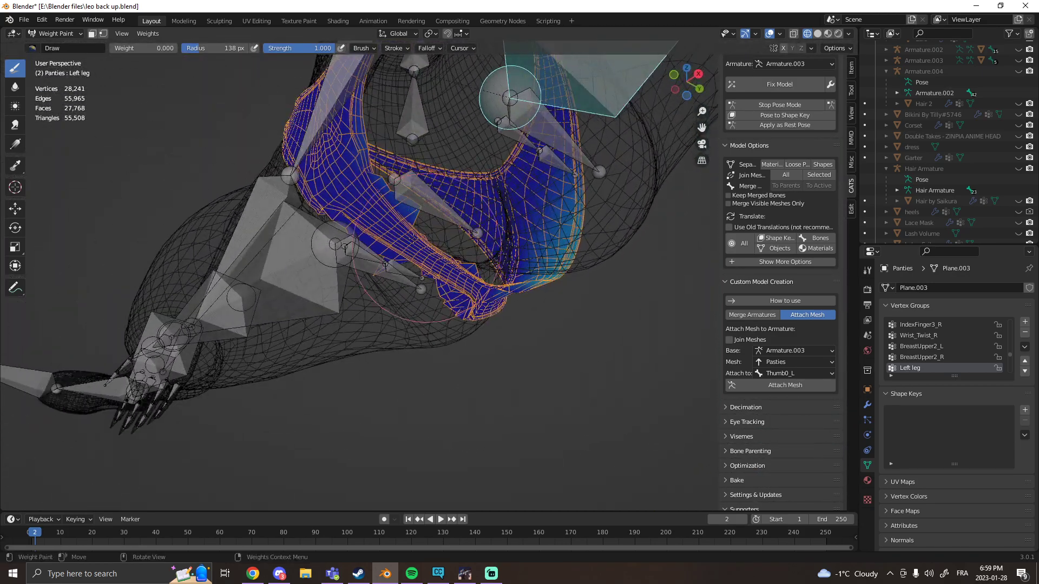
{"action": "middle_click_drag", "start_coordinate": [418, 205], "coordinate": [444, 322]}
{"action": "scroll", "coordinate": [502, 297], "scroll_direction": "up", "scroll_amount": 4}
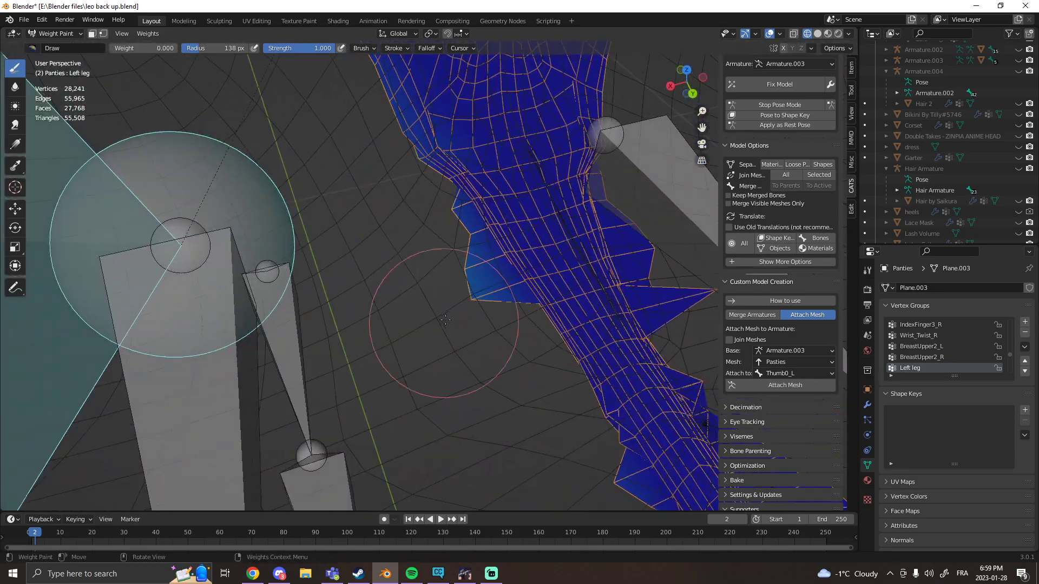
{"action": "middle_click_drag", "start_coordinate": [452, 208], "coordinate": [508, 189]}
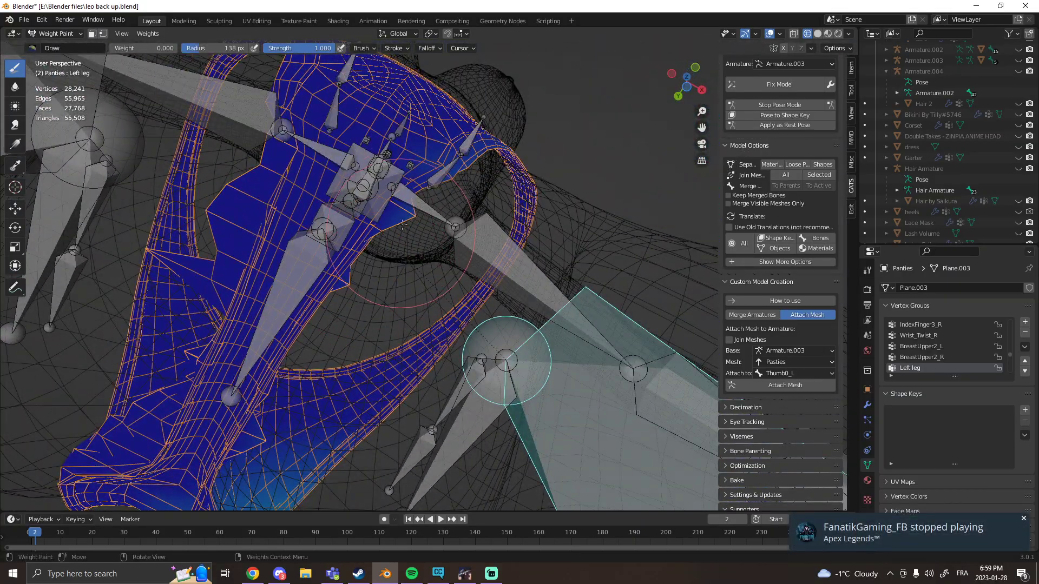
{"action": "middle_click_drag", "start_coordinate": [378, 275], "coordinate": [847, 294]}
{"action": "scroll", "coordinate": [784, 351], "scroll_direction": "down", "scroll_amount": 1}
{"action": "scroll", "coordinate": [508, 366], "scroll_direction": "down", "scroll_amount": 3}
{"action": "middle_click_drag", "start_coordinate": [460, 367], "coordinate": [342, 380]}
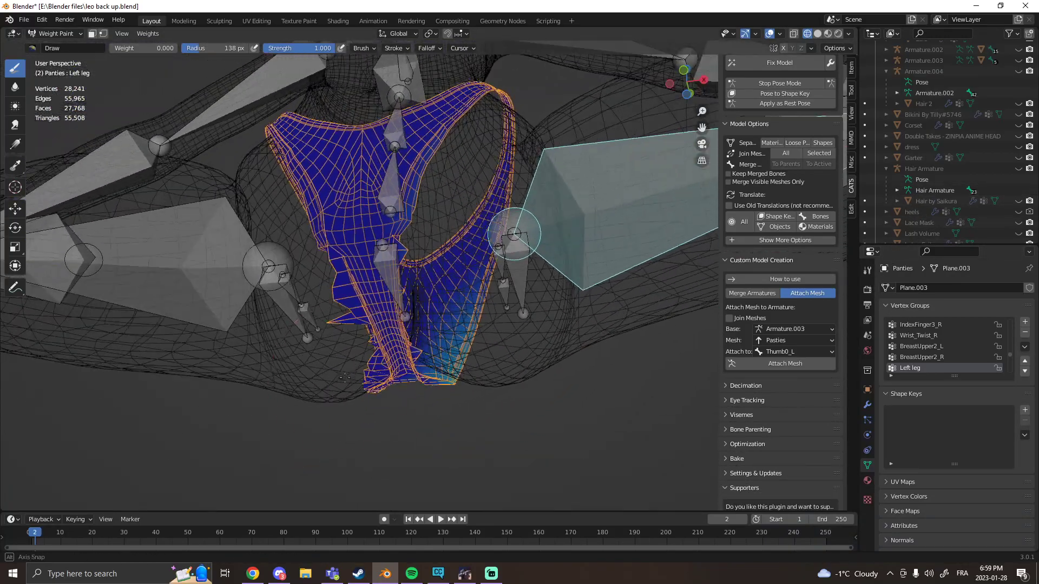
Make the Right leg bone active and examine its weights around the Panties' crotch strip
{"action": "left_click", "coordinate": [229, 299], "text": "ctrl"}
{"action": "middle_click_drag", "start_coordinate": [169, 266], "coordinate": [469, 259]}
{"action": "scroll", "coordinate": [326, 282], "scroll_direction": "up", "scroll_amount": 2}
{"action": "middle_click_drag", "start_coordinate": [472, 308], "coordinate": [415, 420]}
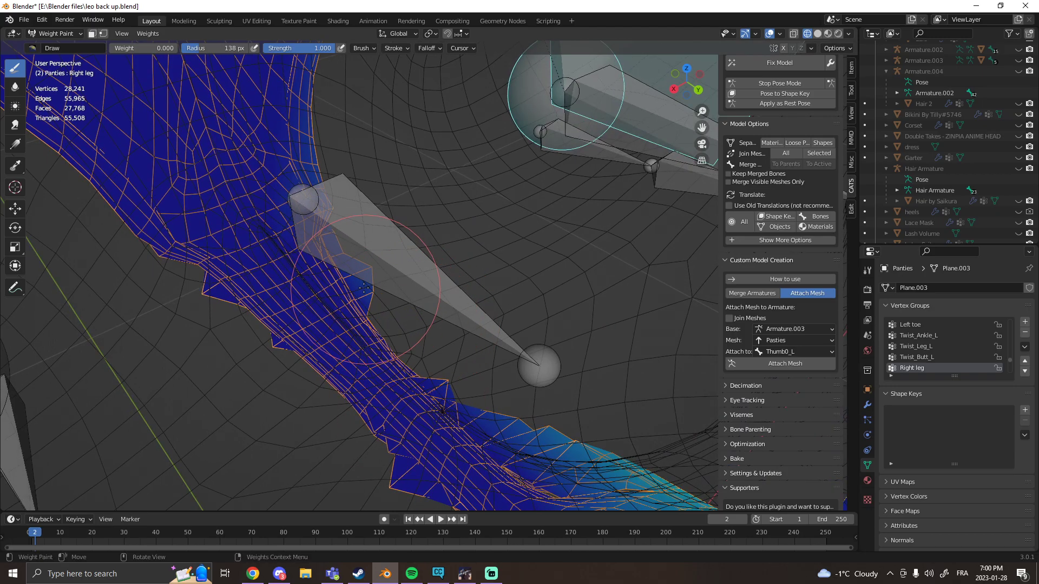
{"action": "middle_click_drag", "start_coordinate": [431, 391], "coordinate": [459, 397]}
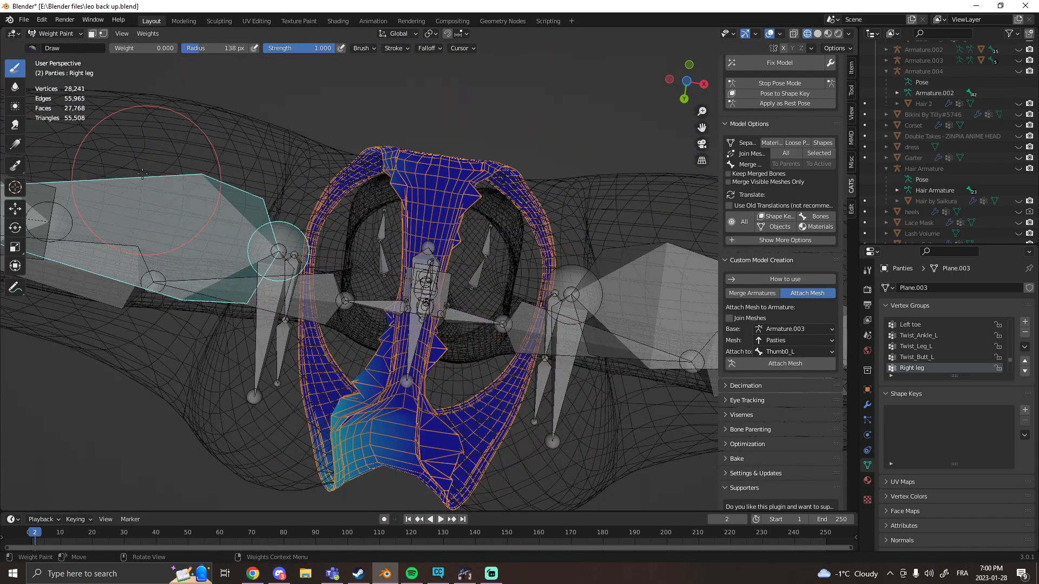
Smooth the Right leg weights on the Panties' front panel and crotch strip with the Blur brush
{"action": "left_click", "coordinate": [15, 86]}
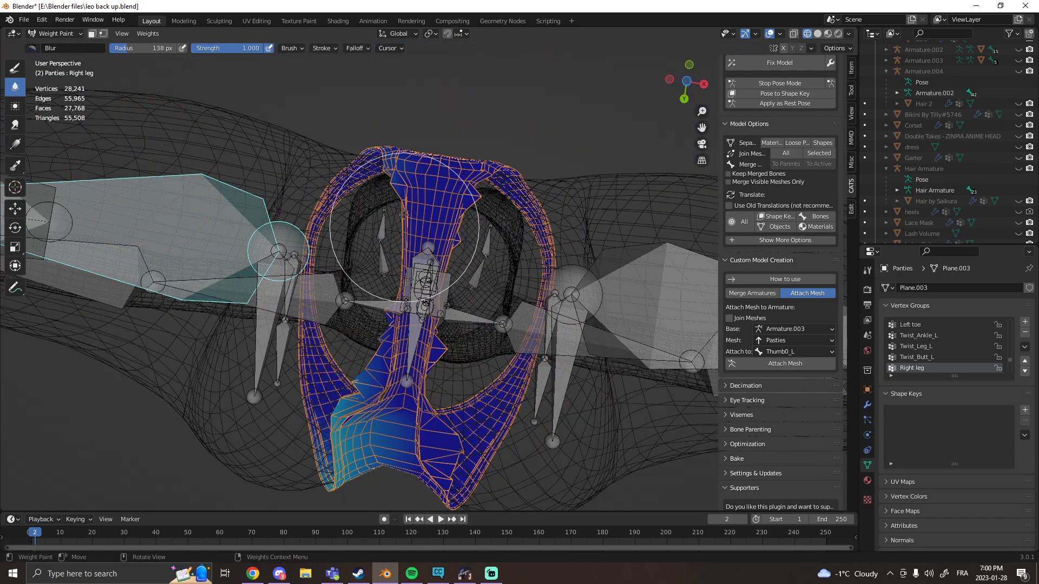
{"action": "middle_click_drag", "start_coordinate": [463, 220], "coordinate": [538, 271]}
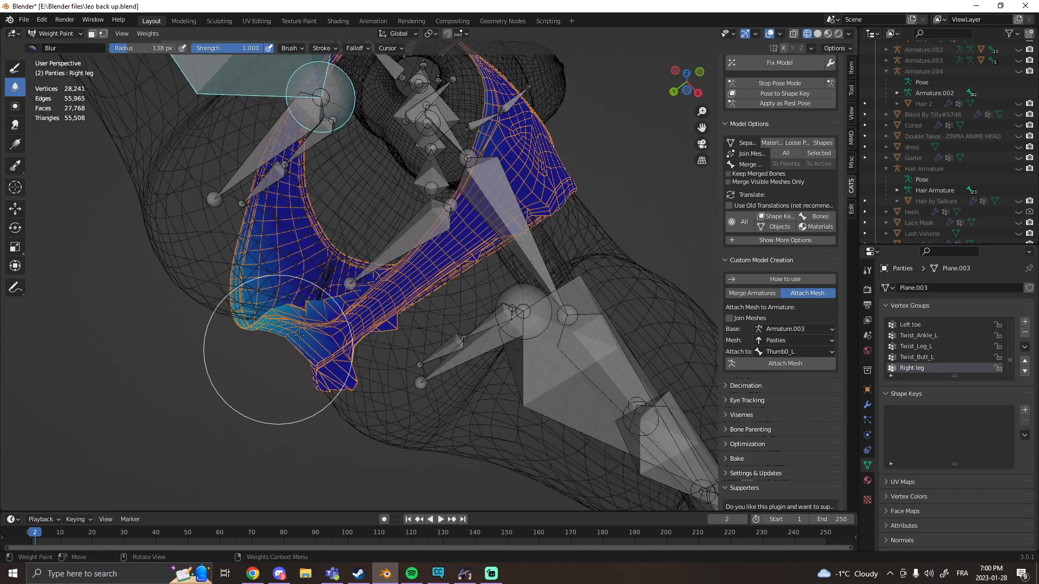
{"action": "middle_click_drag", "start_coordinate": [326, 352], "coordinate": [519, 386]}
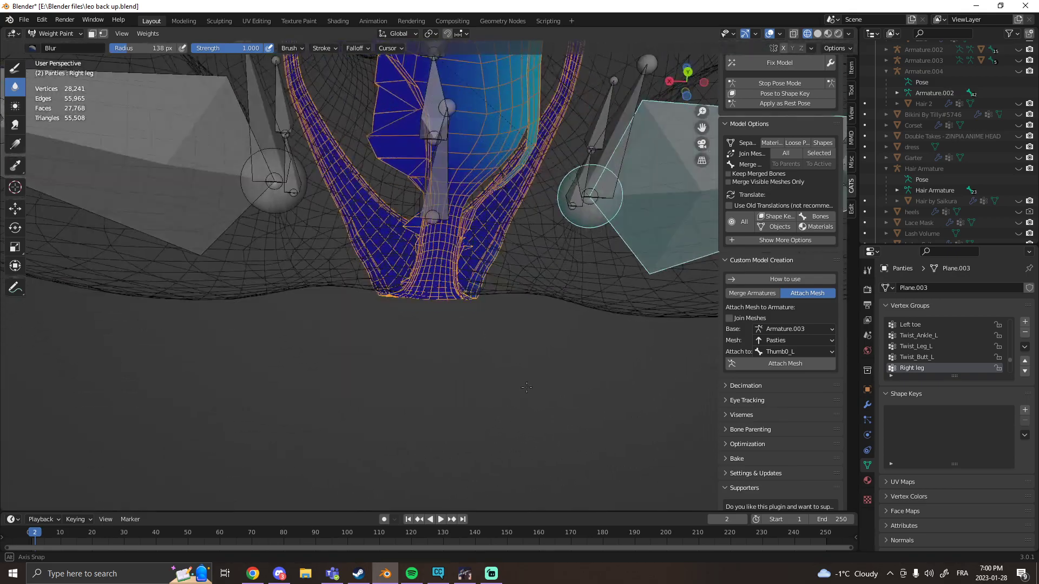
{"action": "middle_click_drag", "start_coordinate": [527, 287], "coordinate": [453, 302], "text": "shift"}
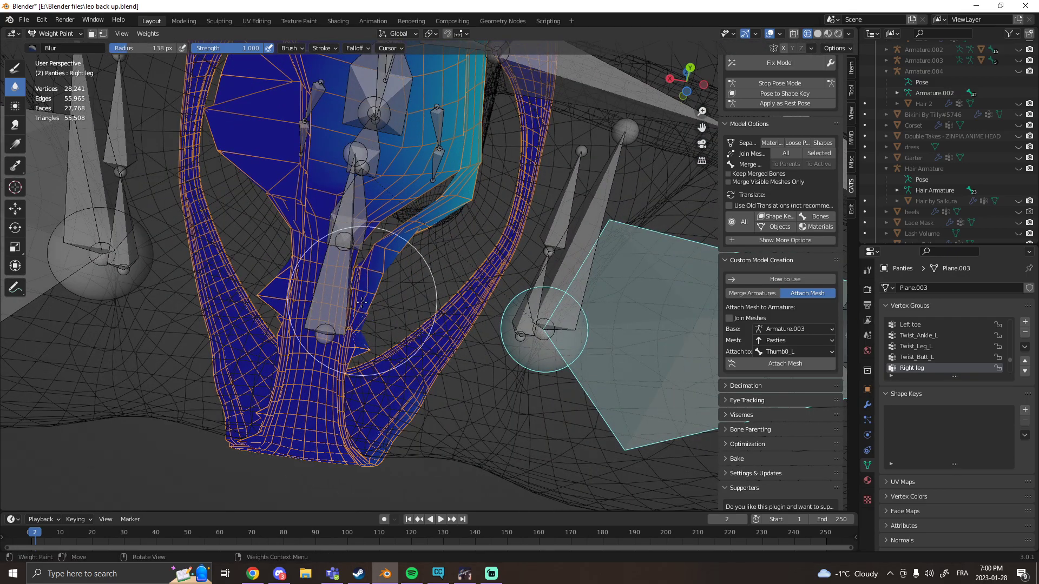
{"action": "left_click_drag", "start_coordinate": [463, 170], "coordinate": [319, 315]}
{"action": "mouse_move", "coordinate": [351, 333]}
{"action": "middle_mouse_down"}
{"action": "mouse_move", "coordinate": [302, 417]}
{"action": "mouse_move", "coordinate": [290, 378]}
{"action": "mouse_move", "coordinate": [348, 429]}
{"action": "middle_mouse_up"}
{"action": "left_click_drag", "start_coordinate": [476, 254], "coordinate": [473, 235]}
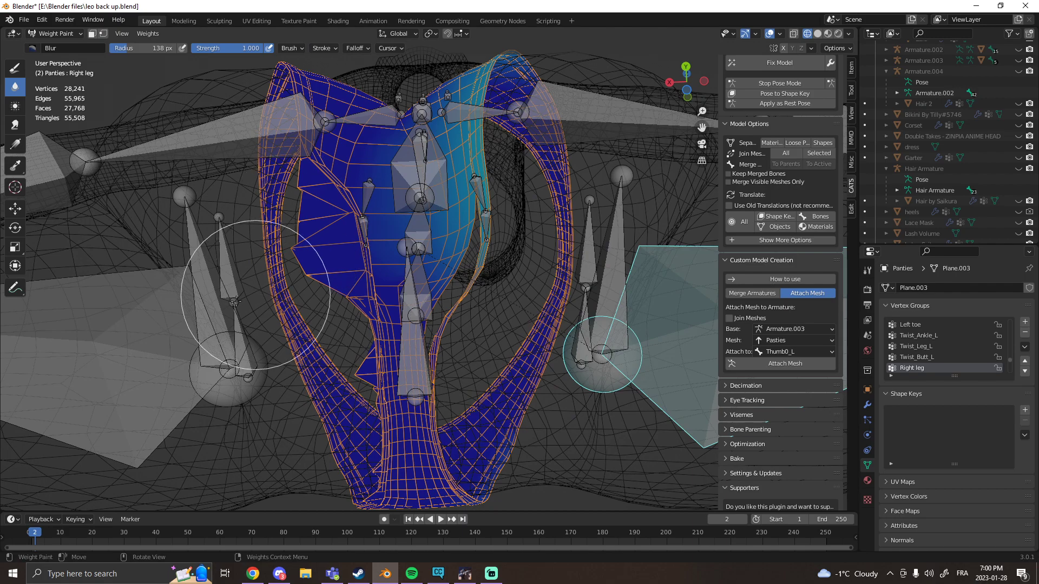
Make the Left leg bone active and blur its weights across the Panties' front panel and crotch strip
{"action": "left_click", "coordinate": [140, 347], "text": "ctrl"}
{"action": "left_click_drag", "start_coordinate": [329, 263], "coordinate": [360, 296]}
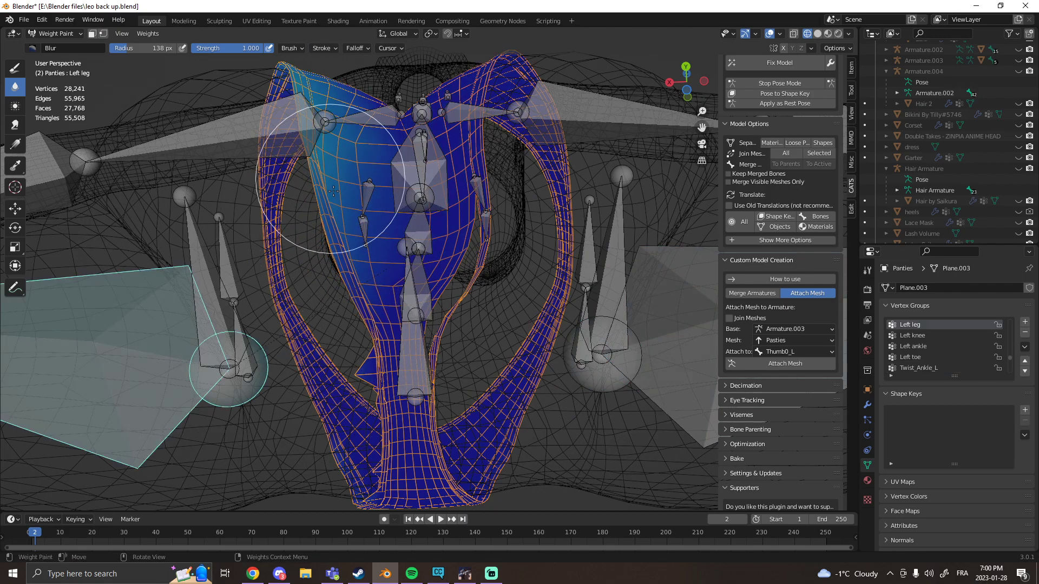
{"action": "middle_click_drag", "start_coordinate": [397, 442], "coordinate": [368, 313]}
{"action": "middle_click_drag", "start_coordinate": [356, 469], "coordinate": [376, 388], "text": "shift"}
{"action": "middle_click_drag", "start_coordinate": [357, 442], "coordinate": [395, 360]}
{"action": "mouse_move", "coordinate": [395, 360]}
{"action": "left_mouse_down"}
{"action": "mouse_move", "coordinate": [278, 307]}
{"action": "mouse_move", "coordinate": [267, 290]}
{"action": "mouse_move", "coordinate": [306, 274]}
{"action": "mouse_move", "coordinate": [285, 429]}
{"action": "left_mouse_up"}
{"action": "mouse_move", "coordinate": [285, 429]}
{"action": "middle_mouse_down"}
{"action": "mouse_move", "coordinate": [347, 303]}
{"action": "mouse_move", "coordinate": [391, 318]}
{"action": "middle_mouse_up"}
{"action": "middle_click_drag", "start_coordinate": [470, 295], "coordinate": [550, 388]}
Make the Right leg bone active again and examine its blurred weights on the Panties
{"action": "left_click", "coordinate": [582, 395], "text": "ctrl"}
{"action": "middle_click_drag", "start_coordinate": [428, 347], "coordinate": [614, 325]}
{"action": "left_click", "coordinate": [514, 373], "text": "ctrl"}
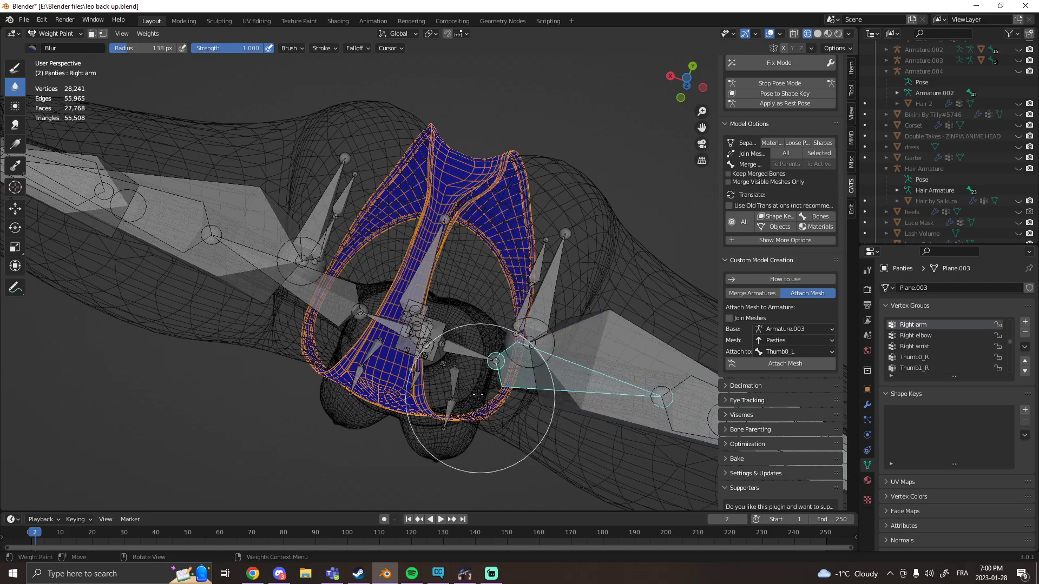
{"action": "left_click", "coordinate": [574, 406], "text": "ctrl"}
{"action": "middle_click_drag", "start_coordinate": [447, 331], "coordinate": [431, 414]}
{"action": "middle_click_drag", "start_coordinate": [551, 276], "coordinate": [422, 236]}
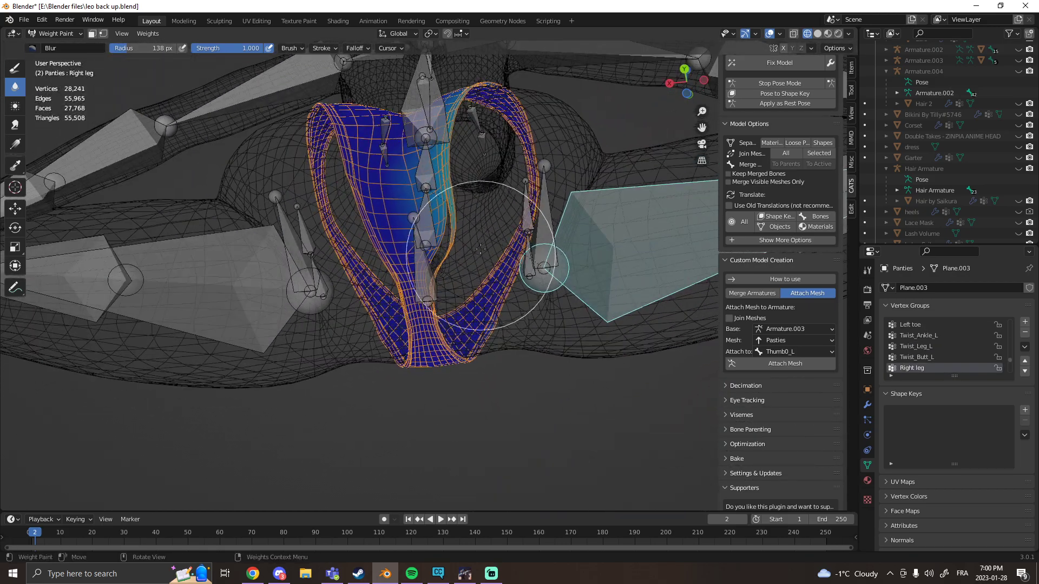
{"action": "scroll", "coordinate": [480, 251], "scroll_direction": "up", "scroll_amount": 3}
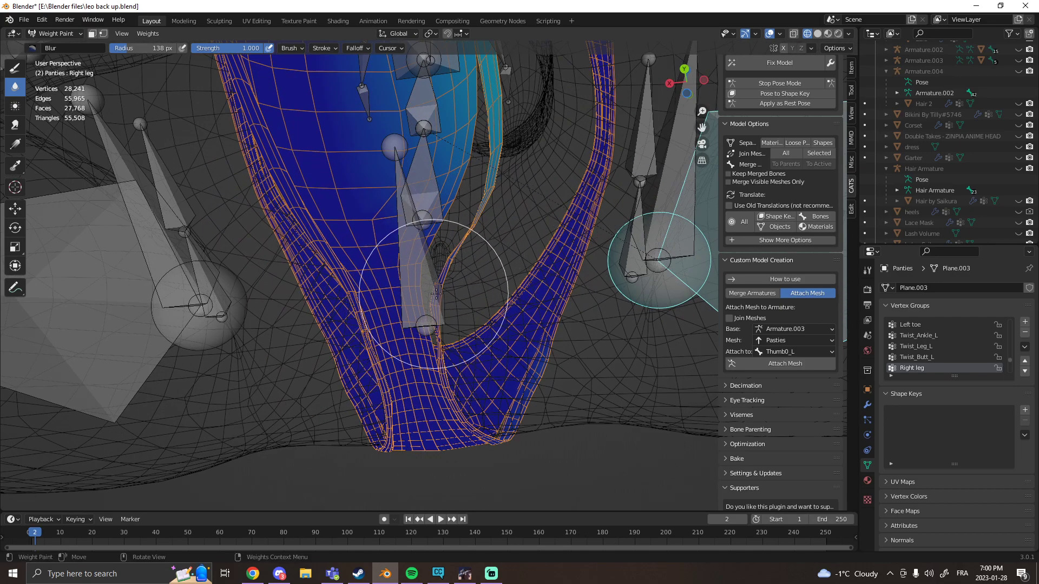
Enter Edit Mode on the Panties with the whole mesh selected and set the viewport to solid shading
{"action": "key", "text": "Tab"}
{"action": "key", "text": "Tab"}
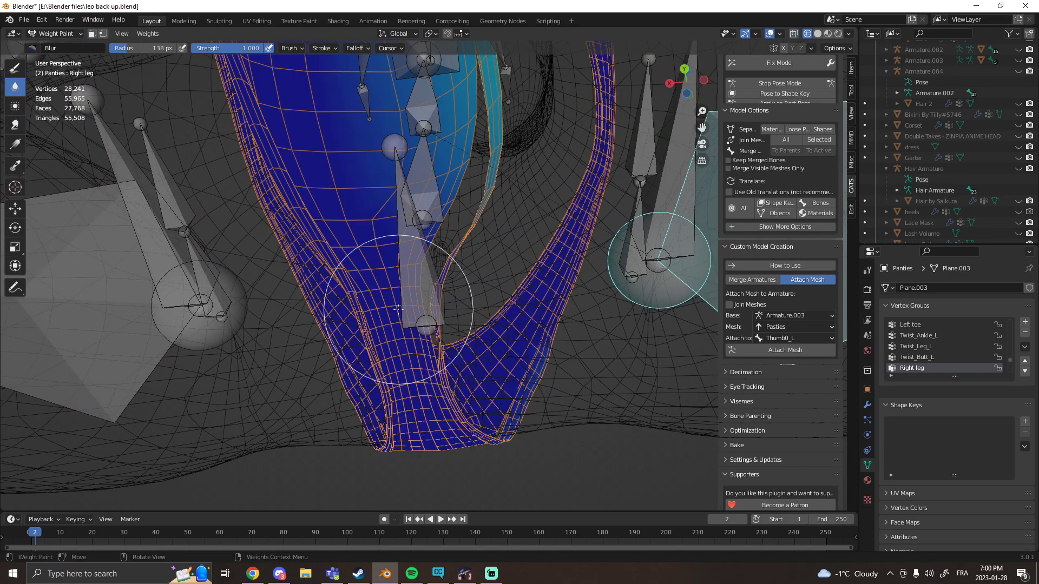
{"action": "left_click", "coordinate": [52, 33]}
{"action": "left_click", "coordinate": [51, 39]}
{"action": "key", "text": "Tab"}
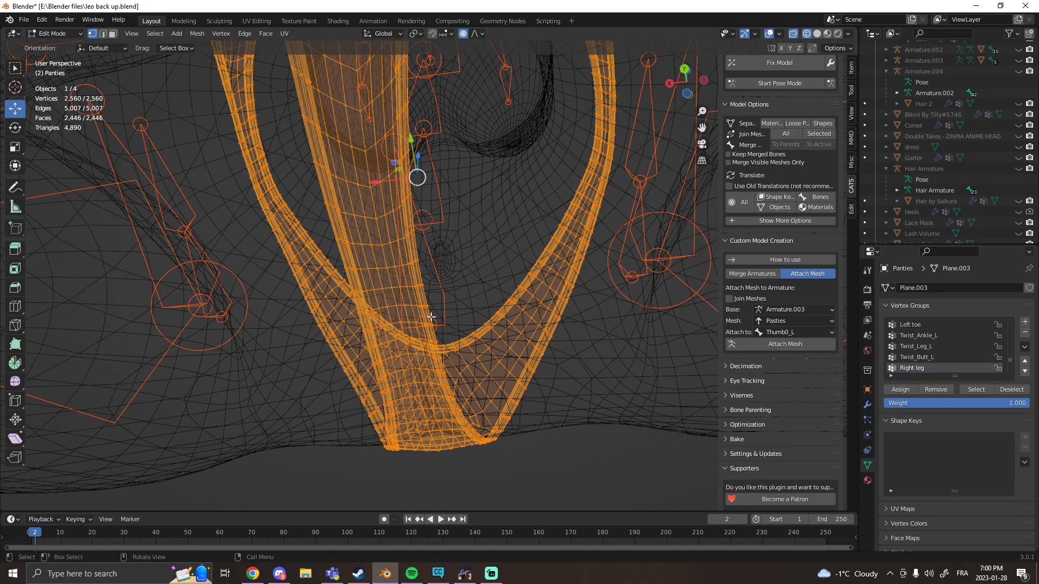
{"action": "left_click", "coordinate": [816, 34]}
{"action": "mouse_move", "coordinate": [483, 277]}
{"action": "middle_mouse_down", "text": "shift"}
{"action": "mouse_move", "coordinate": [447, 355]}
{"action": "mouse_move", "coordinate": [438, 344]}
{"action": "middle_mouse_up", "text": "shift"}
{"action": "scroll", "coordinate": [448, 355], "scroll_direction": "down", "scroll_amount": 3}
Merge all the Panties' vertices by distance with a larger merge distance than the default, and return to Object Mode
{"action": "right_click", "coordinate": [426, 303]}
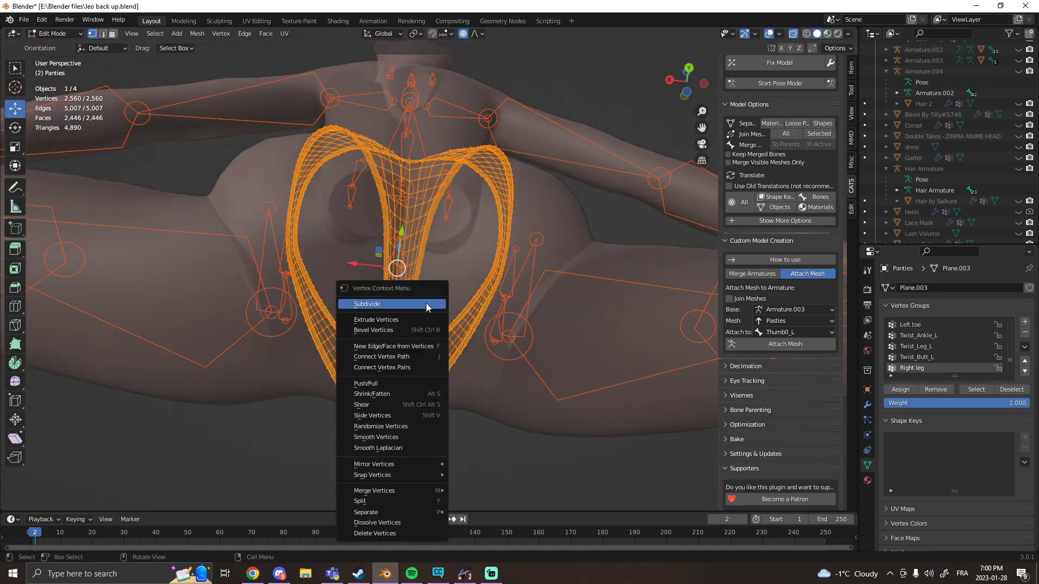
{"action": "mouse_move", "coordinate": [394, 490]}
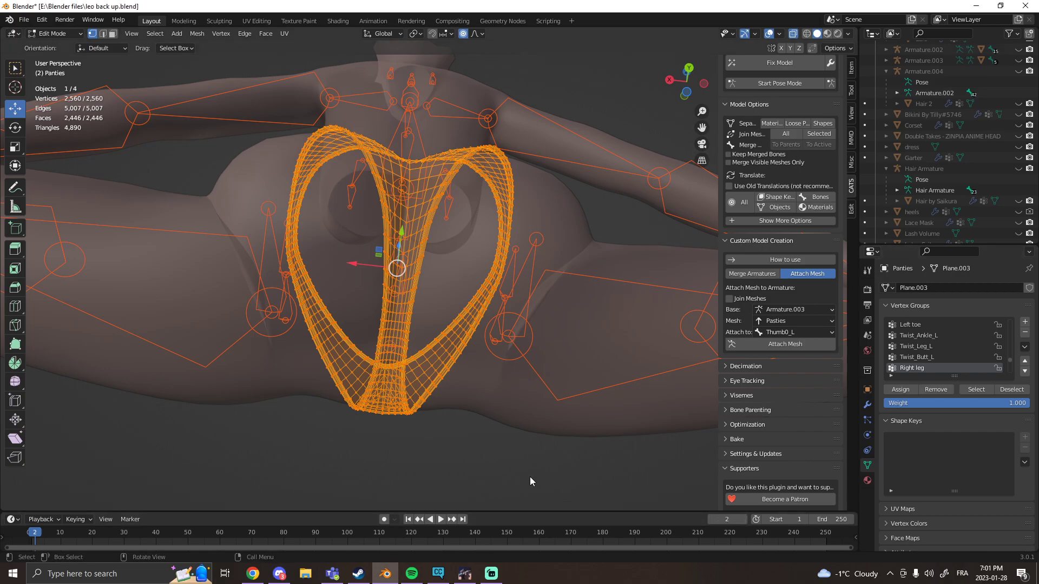
{"action": "right_click", "coordinate": [400, 410]}
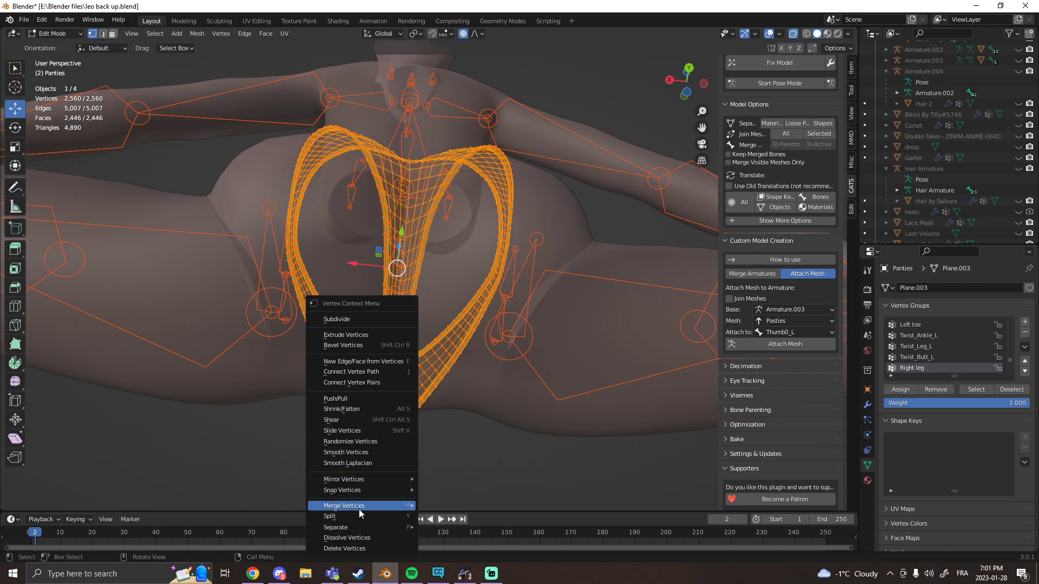
{"action": "mouse_move", "coordinate": [355, 507]}
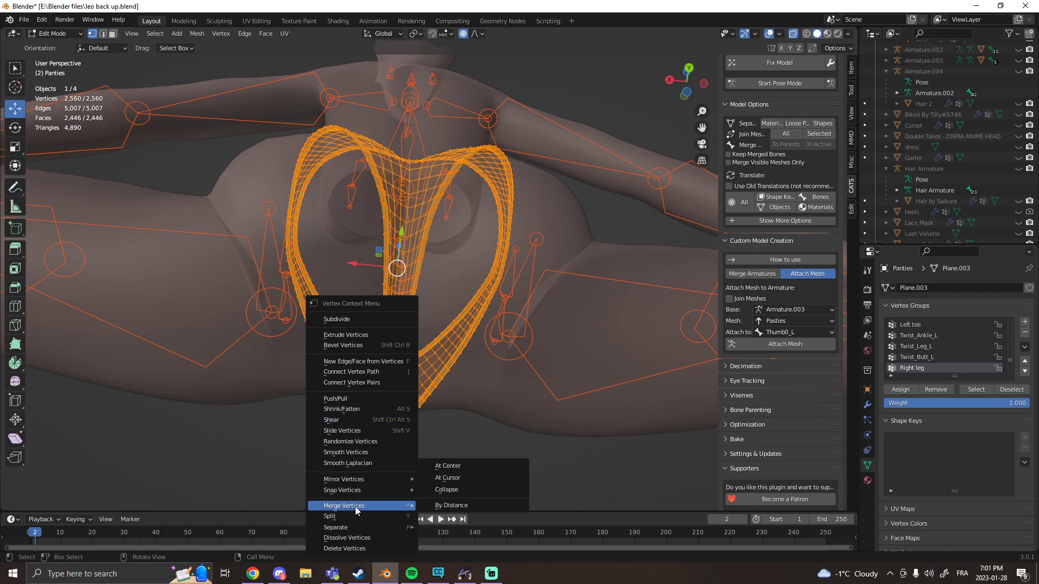
{"action": "left_click", "coordinate": [476, 508]}
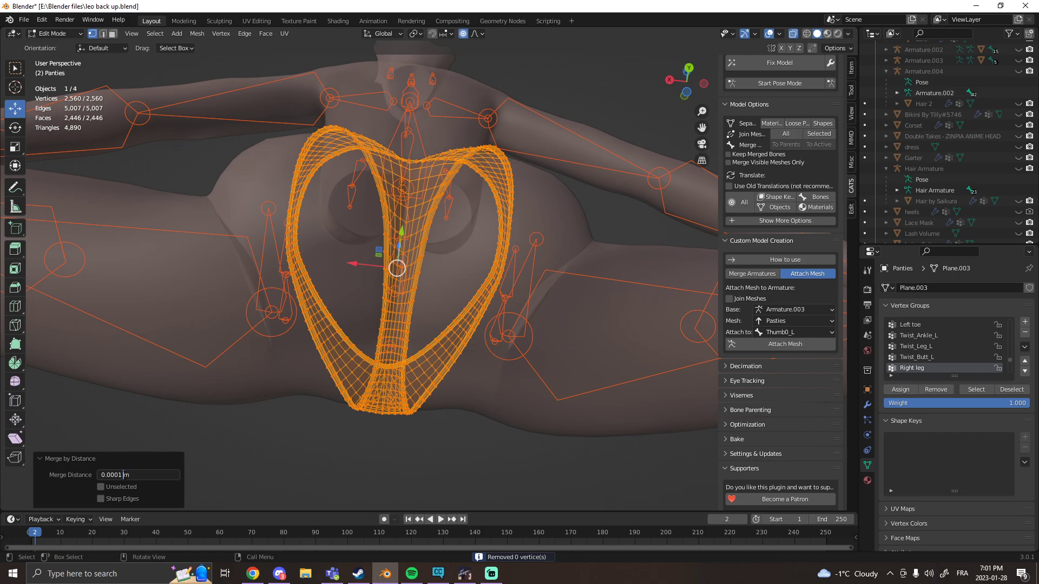
{"action": "key", "text": "Return"}
{"action": "left_click", "coordinate": [54, 34]}
{"action": "left_click", "coordinate": [49, 46]}
Switch the avatar's armature to Pose Mode and return the legs to their rest pose
{"action": "middle_click_drag", "start_coordinate": [320, 444], "coordinate": [302, 416]}
{"action": "scroll", "coordinate": [303, 416], "scroll_direction": "up", "scroll_amount": 3}
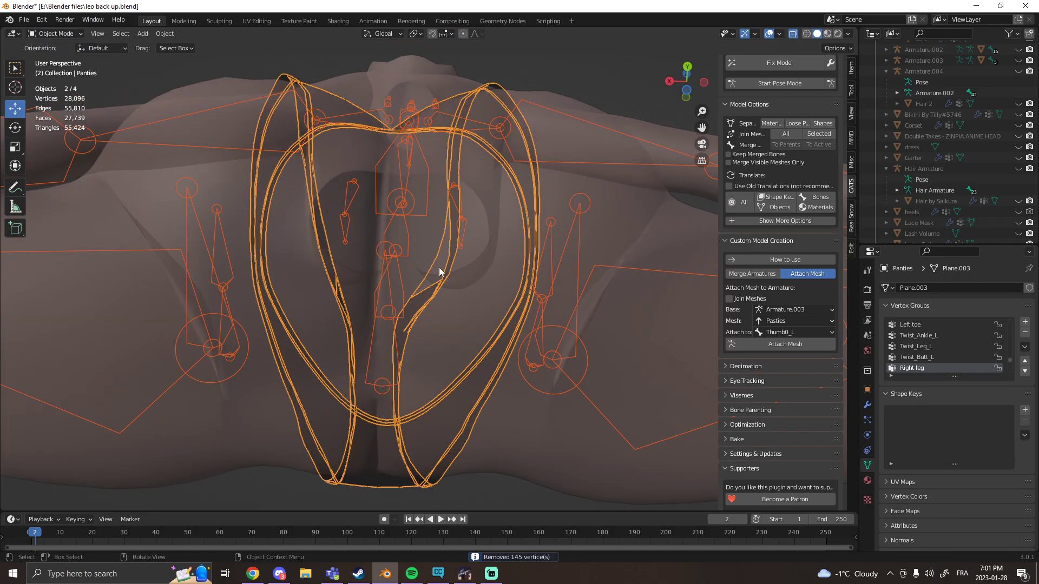
{"action": "middle_click_drag", "start_coordinate": [438, 206], "coordinate": [346, 311]}
{"action": "left_click", "coordinate": [62, 36]}
{"action": "left_click", "coordinate": [60, 44]}
{"action": "scroll", "coordinate": [162, 335], "scroll_direction": "down", "scroll_amount": 3}
{"action": "middle_click_drag", "start_coordinate": [162, 346], "coordinate": [314, 379]}
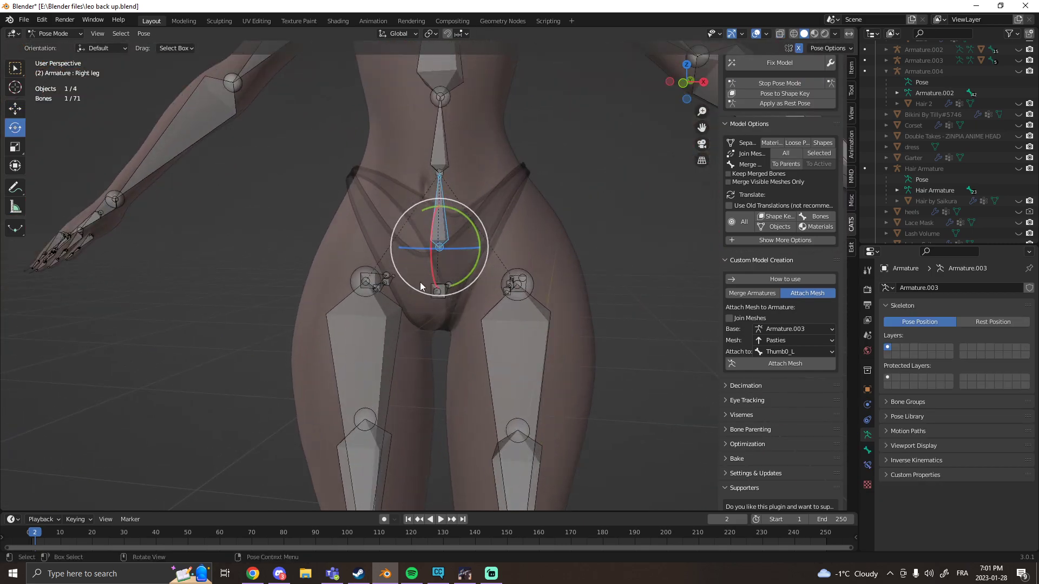
{"action": "scroll", "coordinate": [394, 384], "scroll_direction": "down", "scroll_amount": 3}
{"action": "middle_click_drag", "start_coordinate": [394, 385], "coordinate": [458, 343]}
{"action": "scroll", "coordinate": [379, 404], "scroll_direction": "down", "scroll_amount": 4}
{"action": "scroll", "coordinate": [482, 402], "scroll_direction": "up", "scroll_amount": 3}
Return the armature to Object Mode and set the viewport to Material Preview shading
{"action": "left_click", "coordinate": [39, 34]}
{"action": "left_click", "coordinate": [42, 48]}
{"action": "scroll", "coordinate": [414, 337], "scroll_direction": "up", "scroll_amount": 2}
{"action": "middle_click_drag", "start_coordinate": [453, 290], "coordinate": [424, 285]}
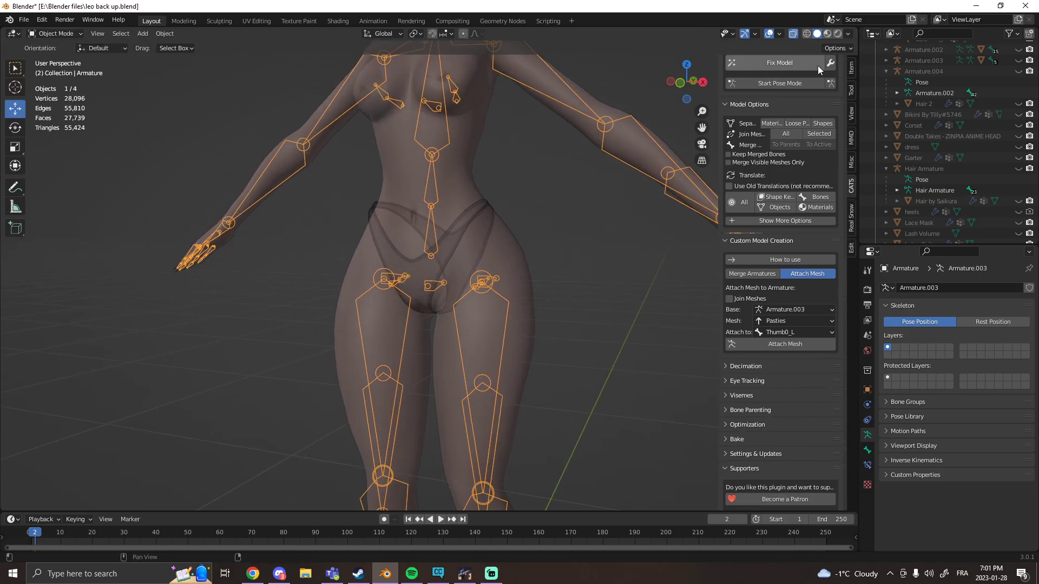
{"action": "left_click", "coordinate": [827, 34]}
Examine how the textured Panties fit the body from the front, side and back
{"action": "scroll", "coordinate": [417, 356], "scroll_direction": "up", "scroll_amount": 2}
{"action": "mouse_move", "coordinate": [418, 356]}
{"action": "middle_mouse_down"}
{"action": "mouse_move", "coordinate": [471, 344]}
{"action": "mouse_move", "coordinate": [460, 267]}
{"action": "middle_mouse_up"}
{"action": "scroll", "coordinate": [460, 267], "scroll_direction": "up", "scroll_amount": 4}
{"action": "middle_click_drag", "start_coordinate": [453, 332], "coordinate": [394, 458]}
{"action": "scroll", "coordinate": [394, 458], "scroll_direction": "down", "scroll_amount": 3}
{"action": "middle_click_drag", "start_coordinate": [381, 395], "coordinate": [446, 379]}
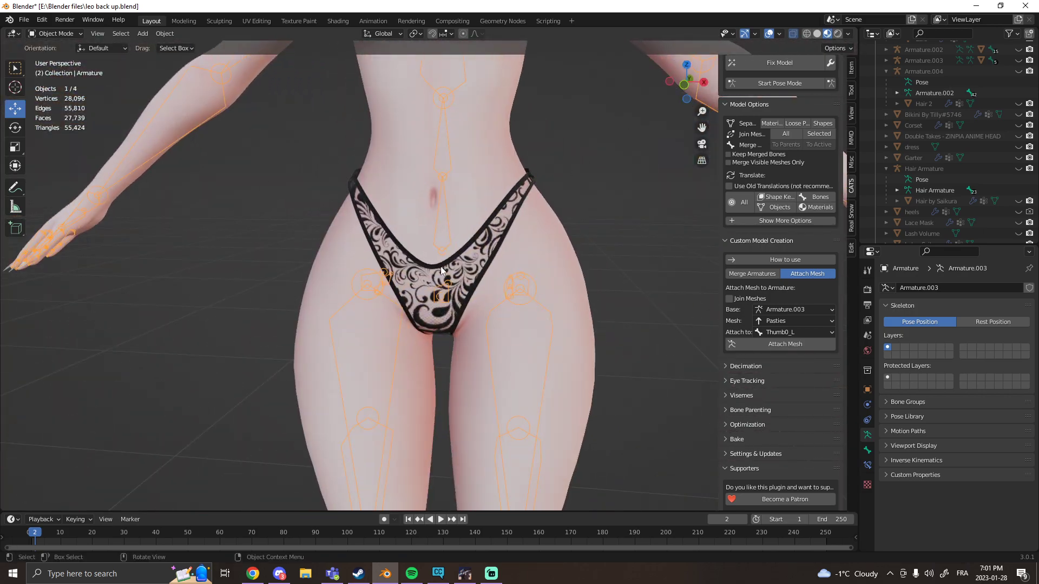
{"action": "scroll", "coordinate": [440, 267], "scroll_direction": "down", "scroll_amount": 5}
{"action": "middle_click_drag", "start_coordinate": [369, 310], "coordinate": [438, 338]}
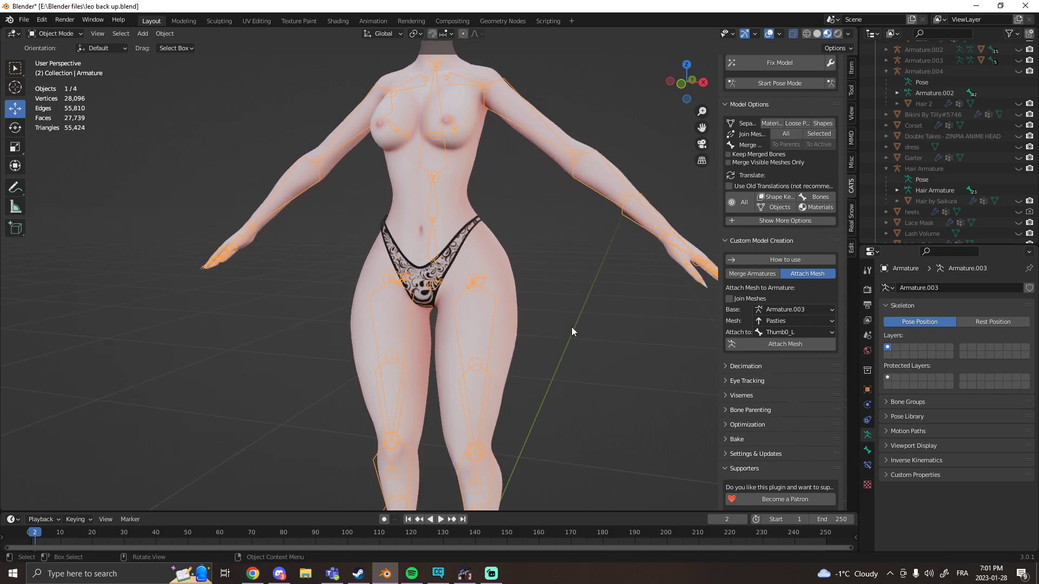
{"action": "middle_click_drag", "start_coordinate": [154, 261], "coordinate": [324, 265]}
{"action": "scroll", "coordinate": [397, 271], "scroll_direction": "up", "scroll_amount": 4}
{"action": "middle_click_drag", "start_coordinate": [398, 271], "coordinate": [45, 262]}
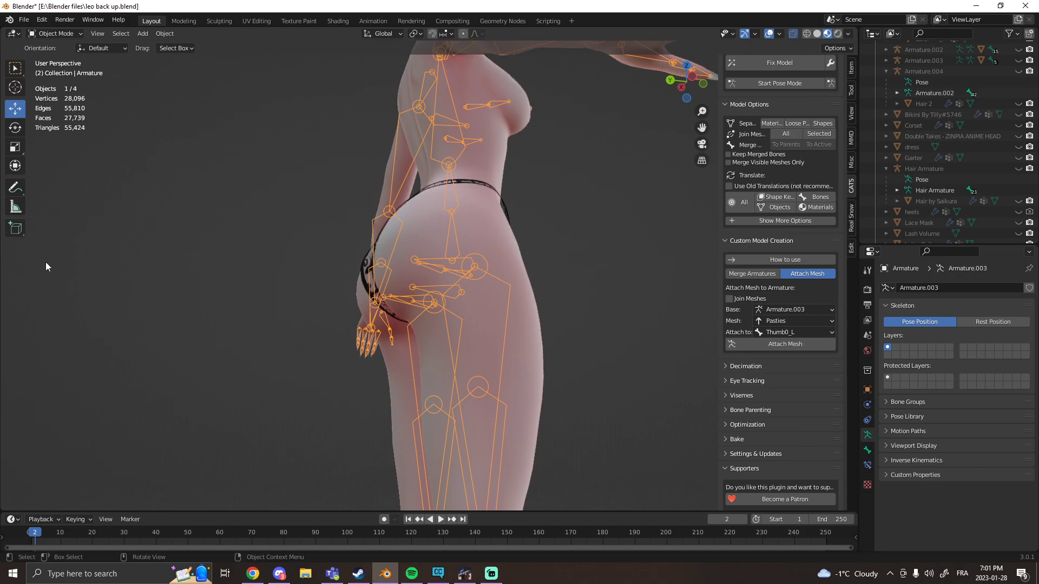